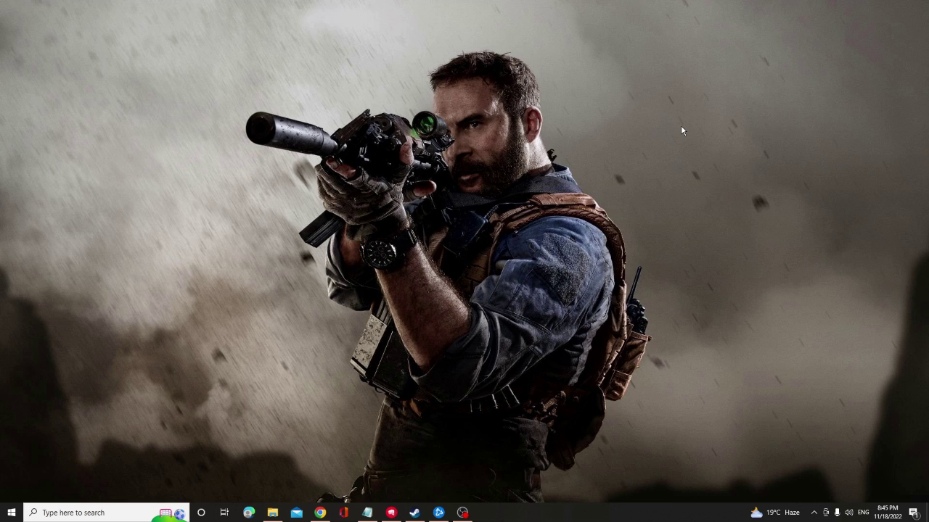
- Run the sfc /scannow system file scan in an administrator Command Prompt and minimize its window
{"action": "left_click", "coordinate": [100, 508]}
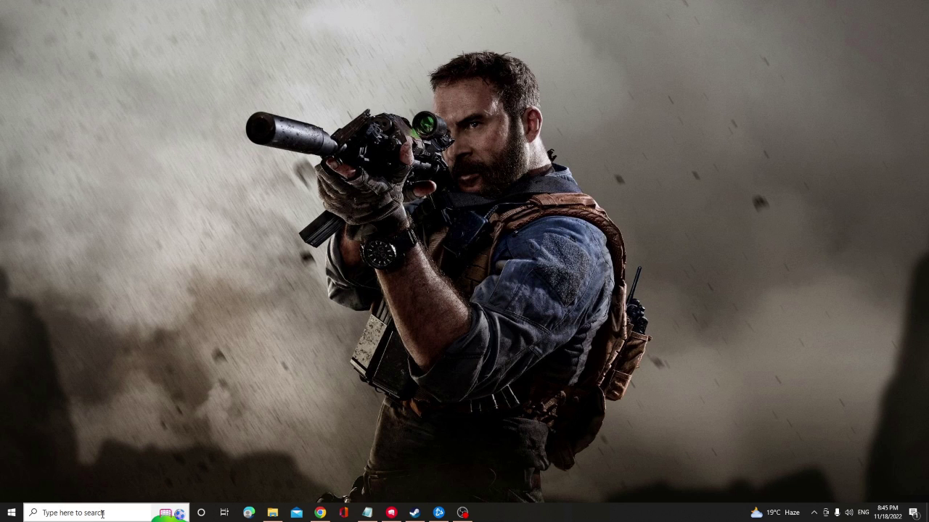
{"action": "type", "text": "cmd"}
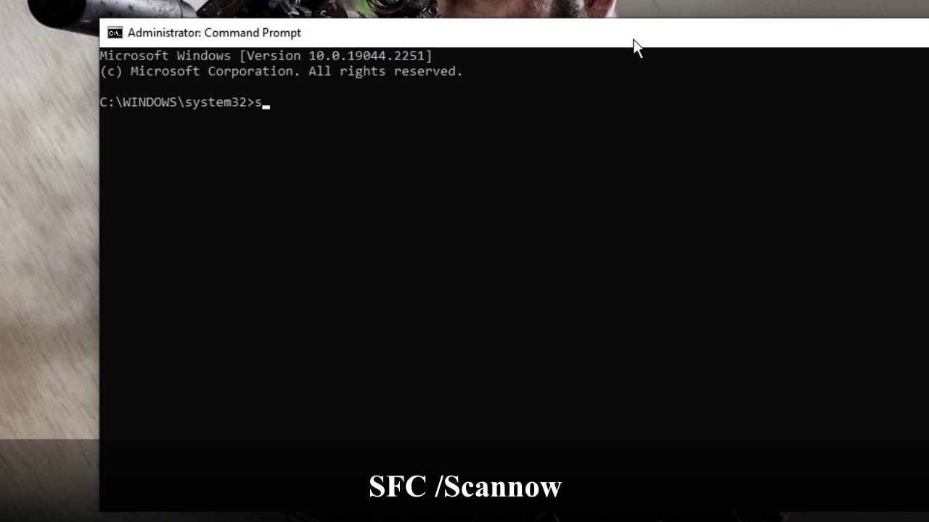
{"action": "type", "text": "fc /scannow"}
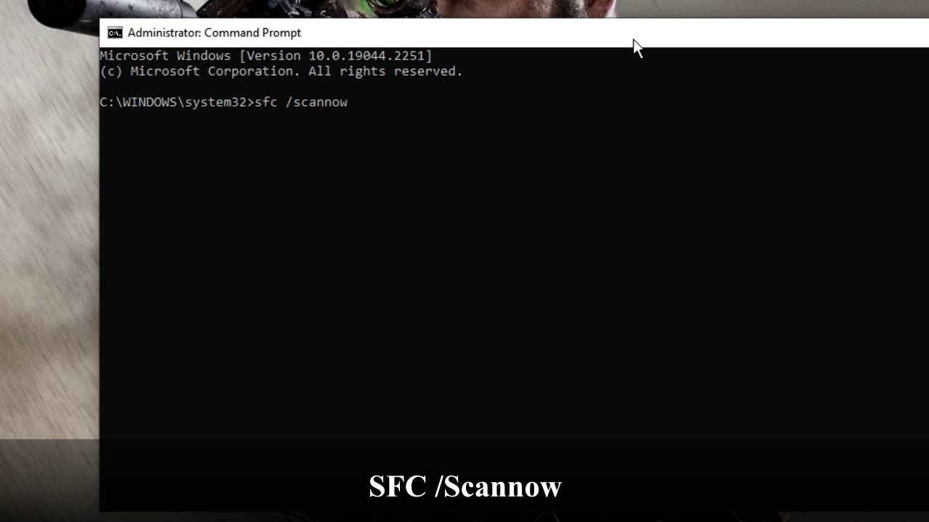
{"action": "key", "text": "Return"}
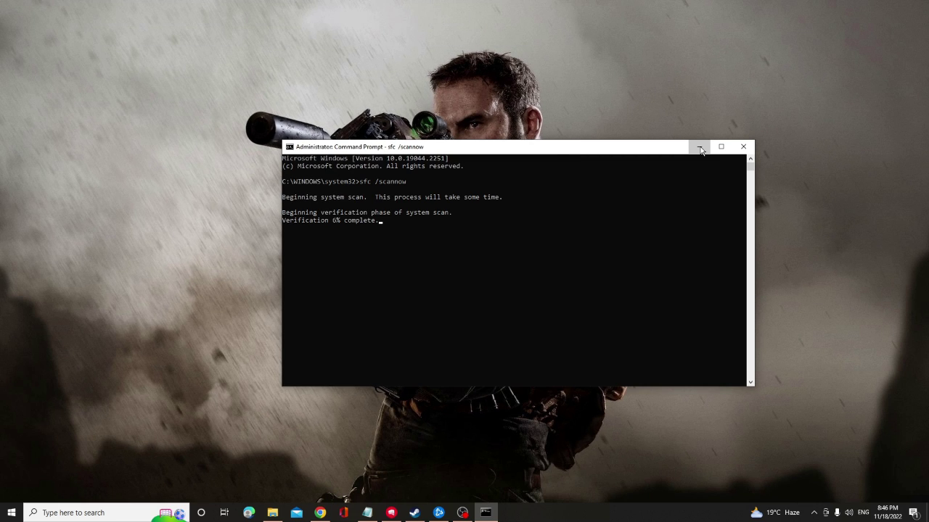
{"action": "left_click", "coordinate": [700, 148]}
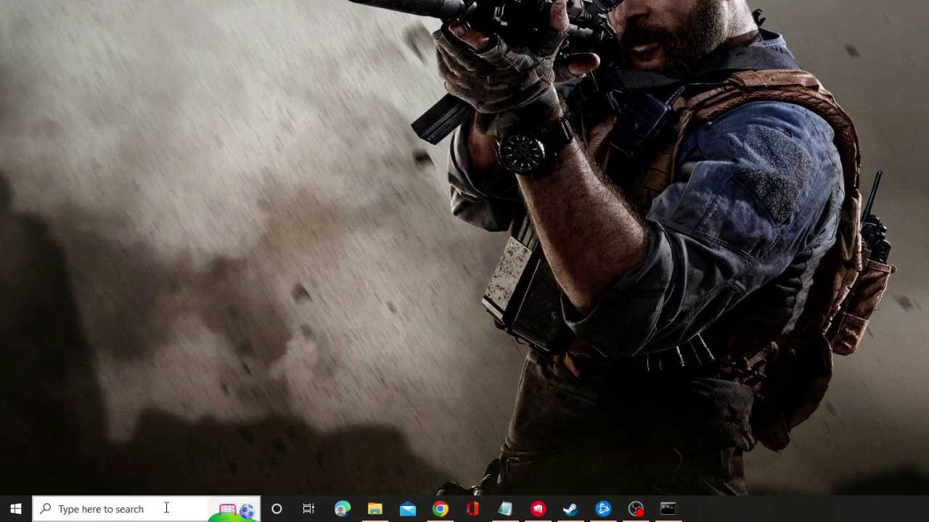
- Open Windows Defender Firewall and its list of apps allowed through the firewall
{"action": "left_click", "coordinate": [122, 514]}
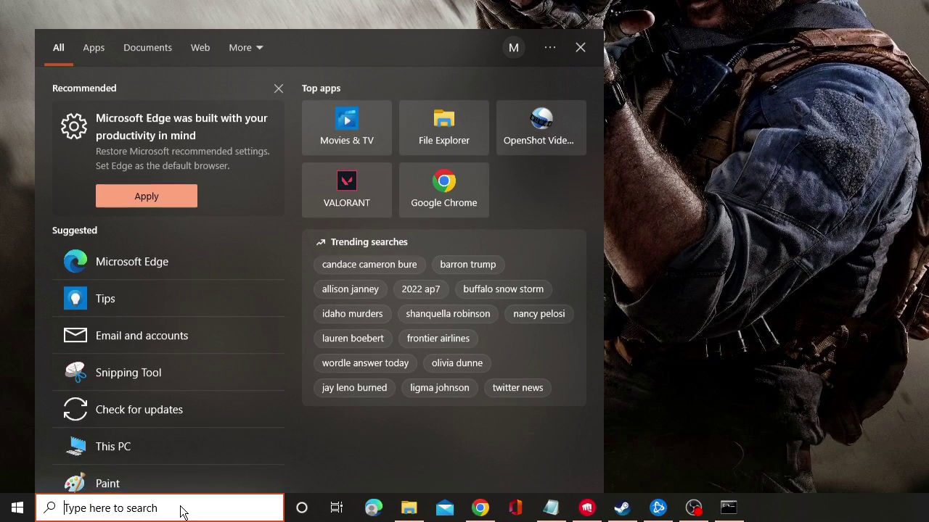
{"action": "type", "text": "defe"}
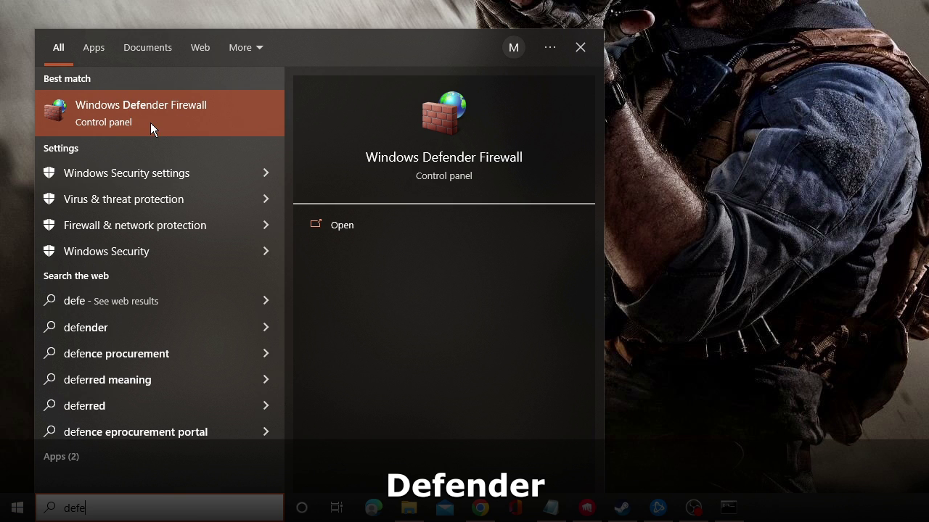
{"action": "left_click", "coordinate": [169, 118]}
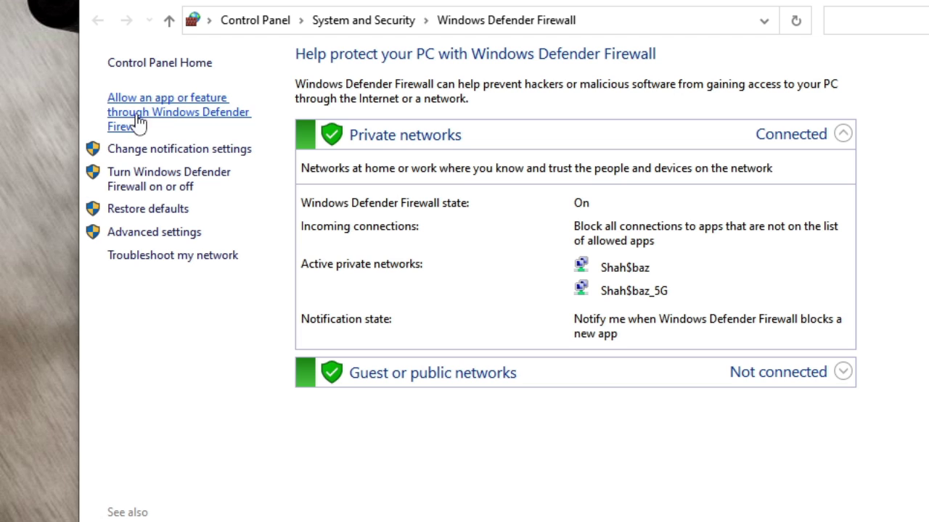
{"action": "left_click", "coordinate": [196, 122]}
- Select Call of Duty HQ among the allowed apps and unlock the list for changes, closing the firewall window when done
{"action": "left_click", "coordinate": [388, 218]}
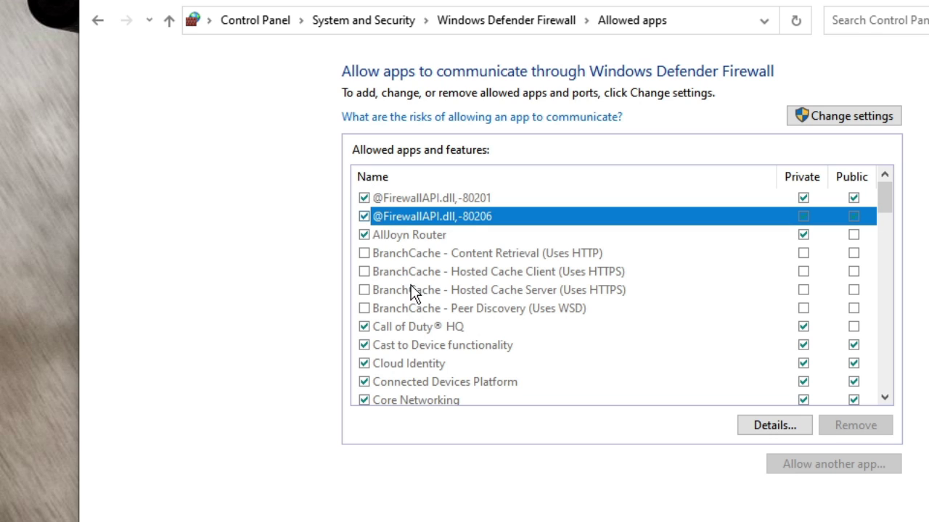
{"action": "left_click", "coordinate": [412, 328]}
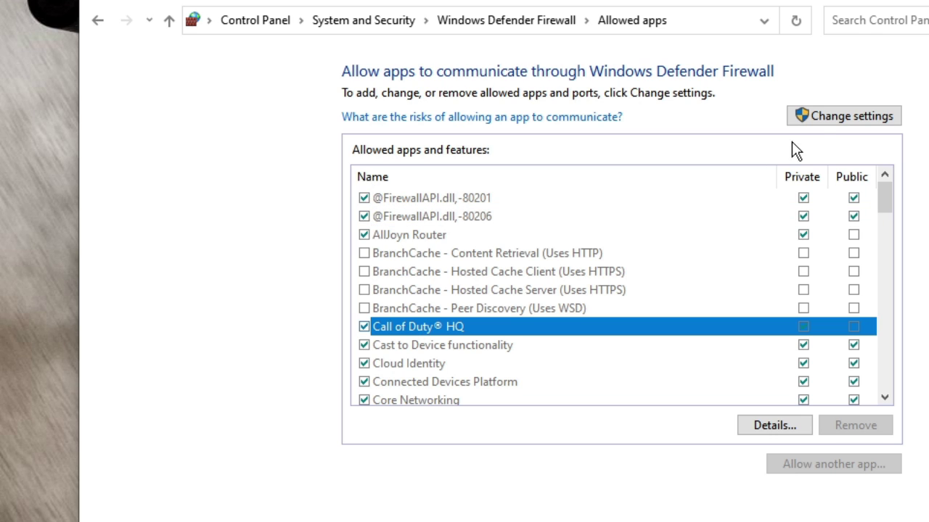
{"action": "left_click", "coordinate": [838, 121]}
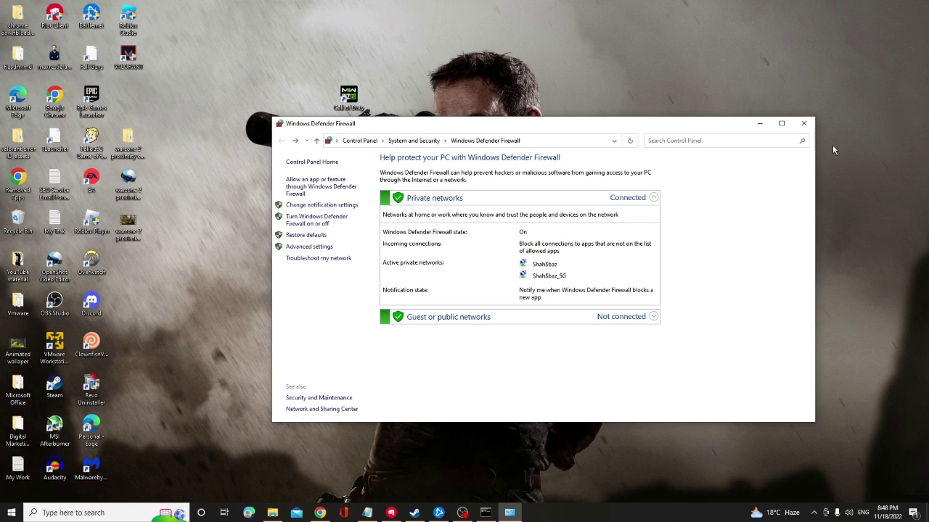
{"action": "left_click", "coordinate": [804, 124]}
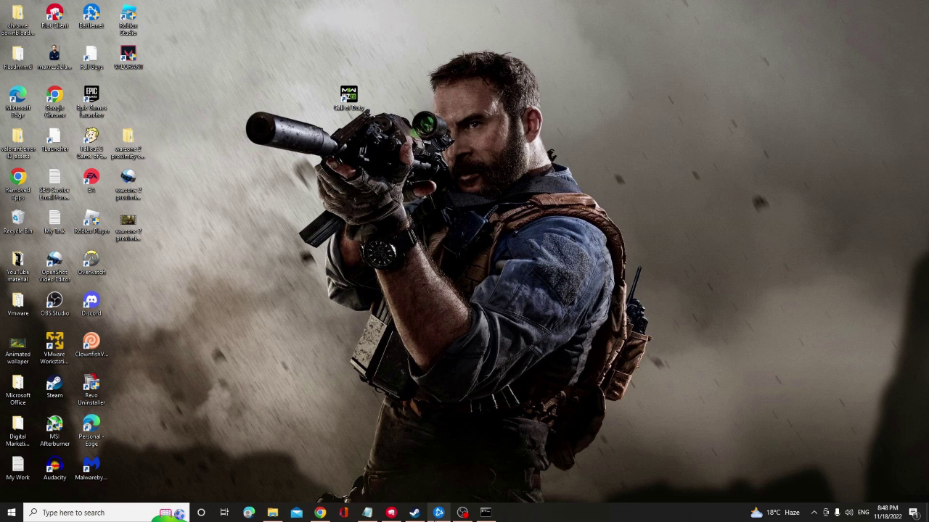
- Switch to Battle.net and start a Scan and Repair of Call of Duty: MWII | WZ2.0, leaving it running minimized
{"action": "left_click", "coordinate": [438, 513]}
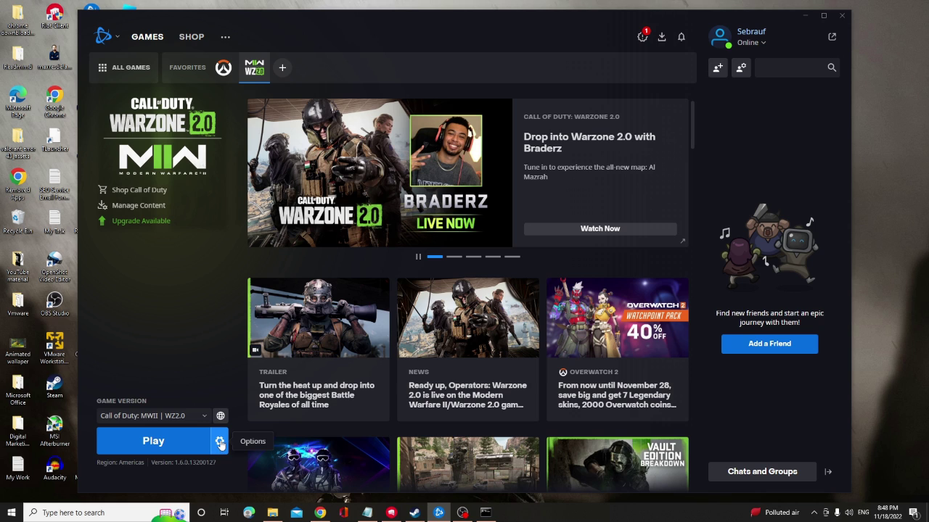
{"action": "left_click", "coordinate": [221, 443]}
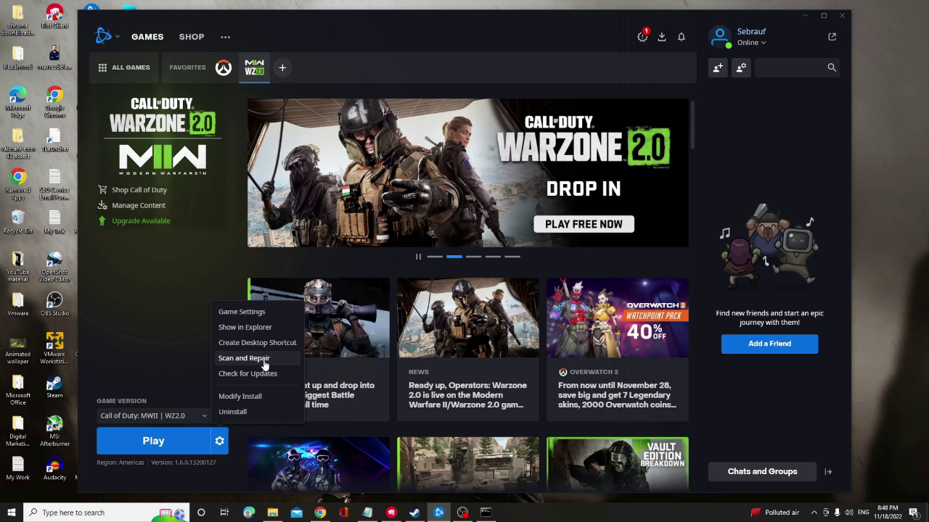
{"action": "left_click", "coordinate": [263, 359]}
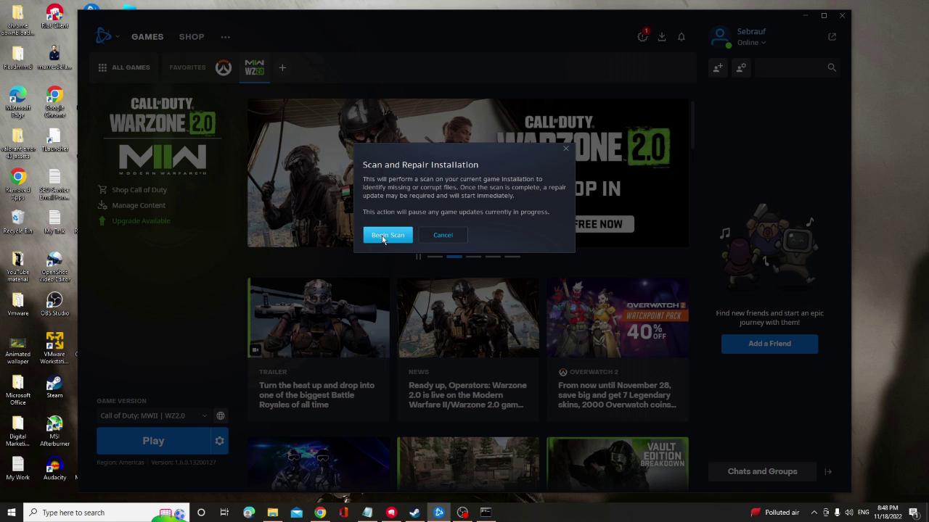
{"action": "left_click", "coordinate": [391, 237]}
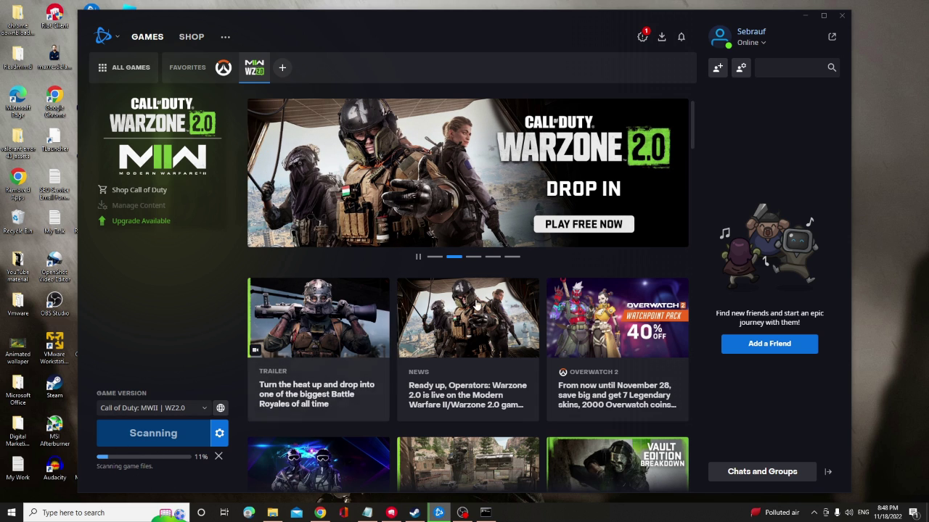
{"action": "left_click", "coordinate": [805, 15]}
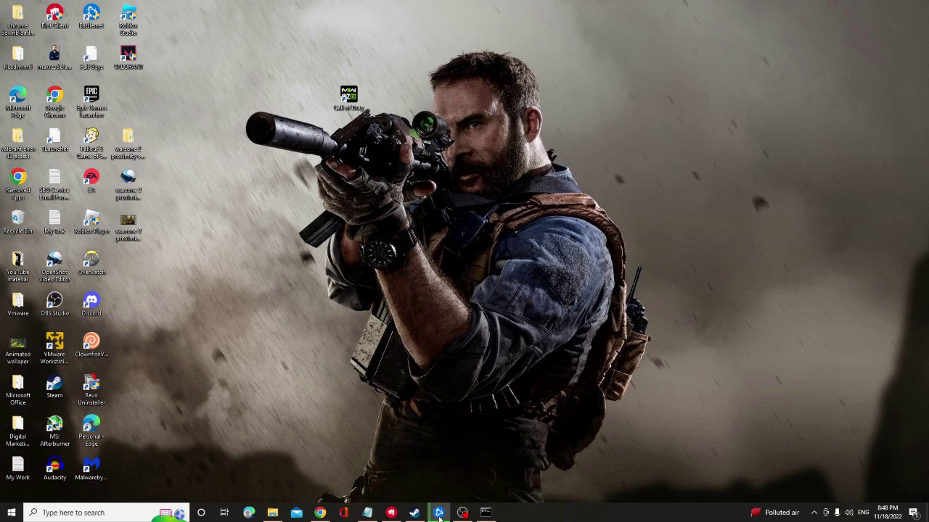
- Switch to Steam and look at the properties of PUBG: Test Server, then close them and minimize the library
{"action": "left_click", "coordinate": [413, 513]}
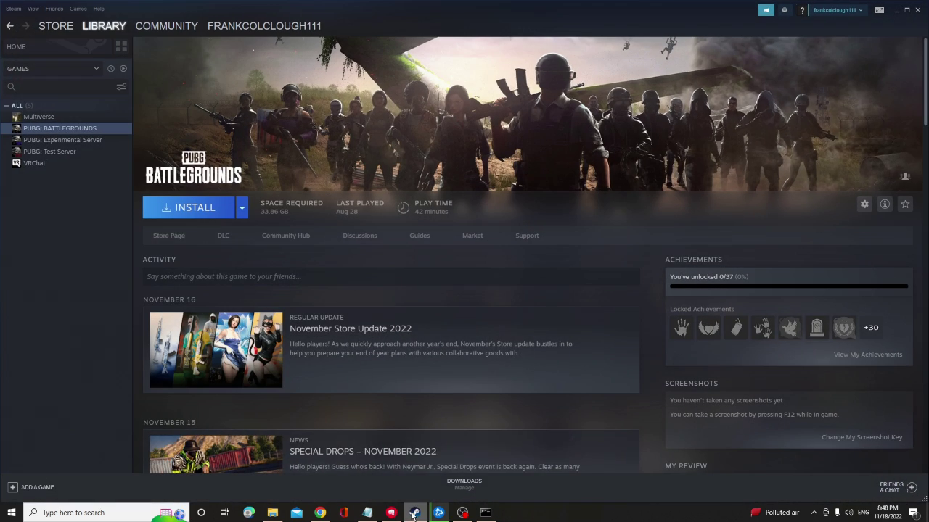
{"action": "left_click", "coordinate": [64, 151]}
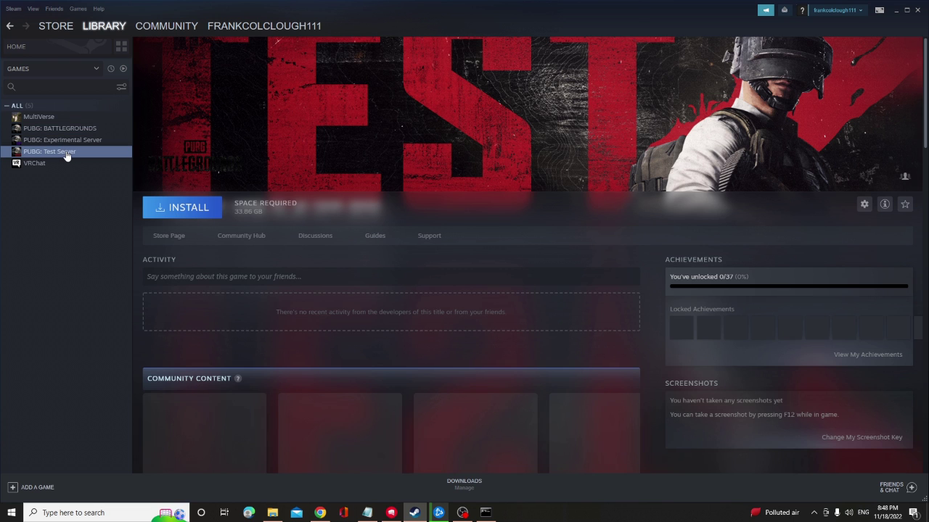
{"action": "right_click", "coordinate": [71, 151]}
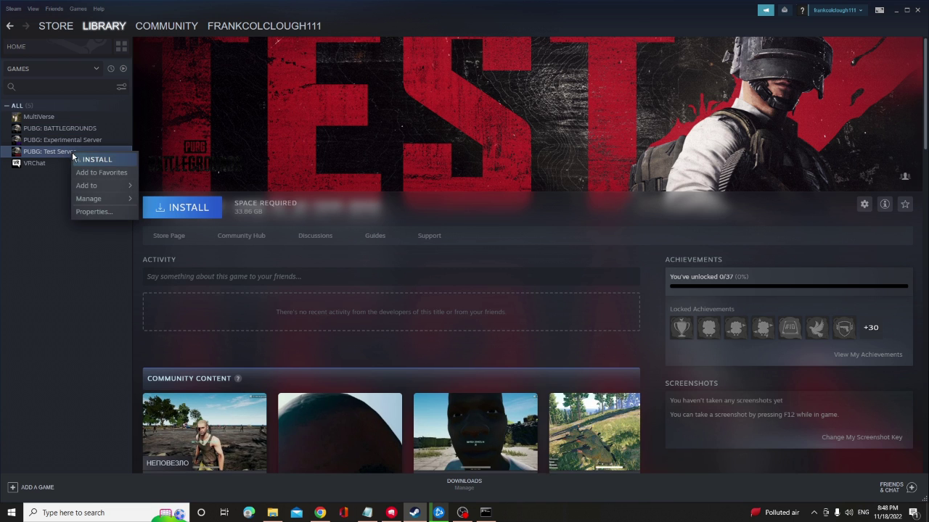
{"action": "left_click", "coordinate": [98, 211]}
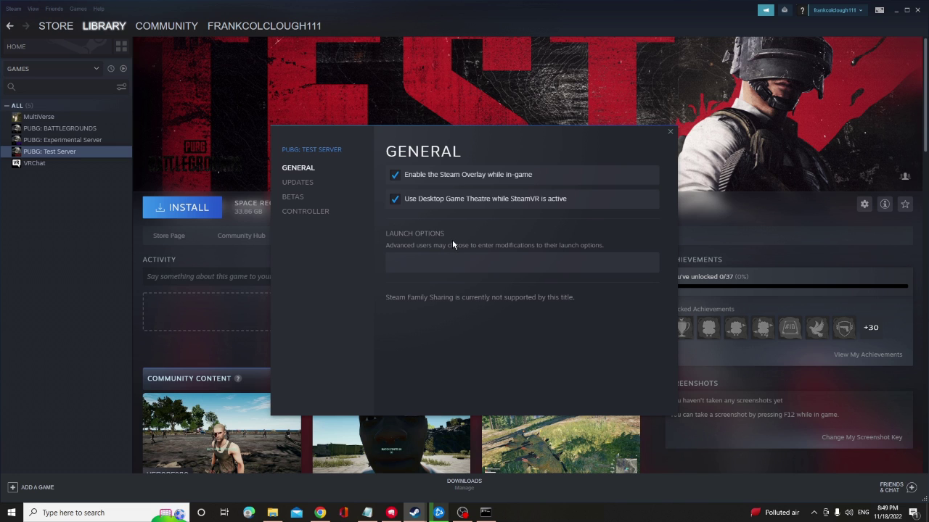
{"action": "left_click", "coordinate": [669, 132]}
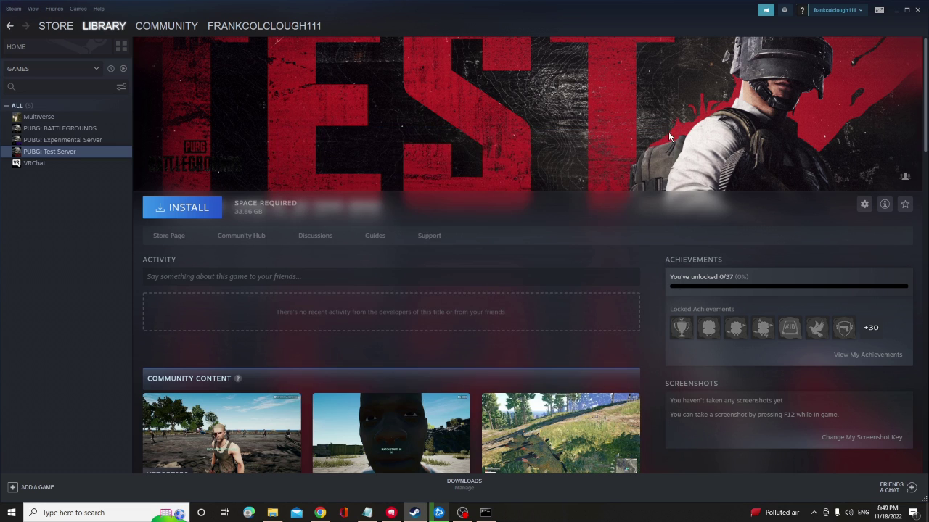
{"action": "left_click", "coordinate": [894, 10]}
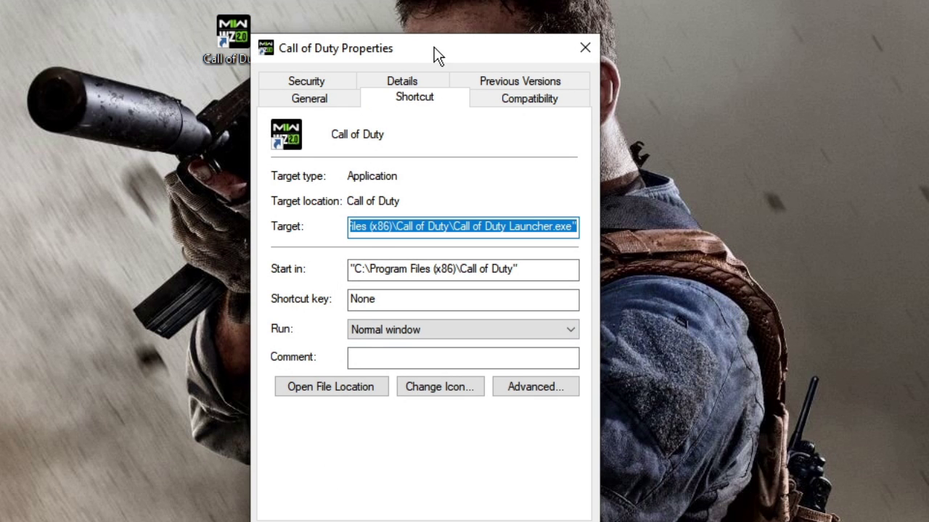
- Set the Call of Duty shortcut's compatibility properties to disable fullscreen optimizations and run as administrator, and apply them
{"action": "left_click_drag", "start_coordinate": [438, 54], "coordinate": [458, 14]}
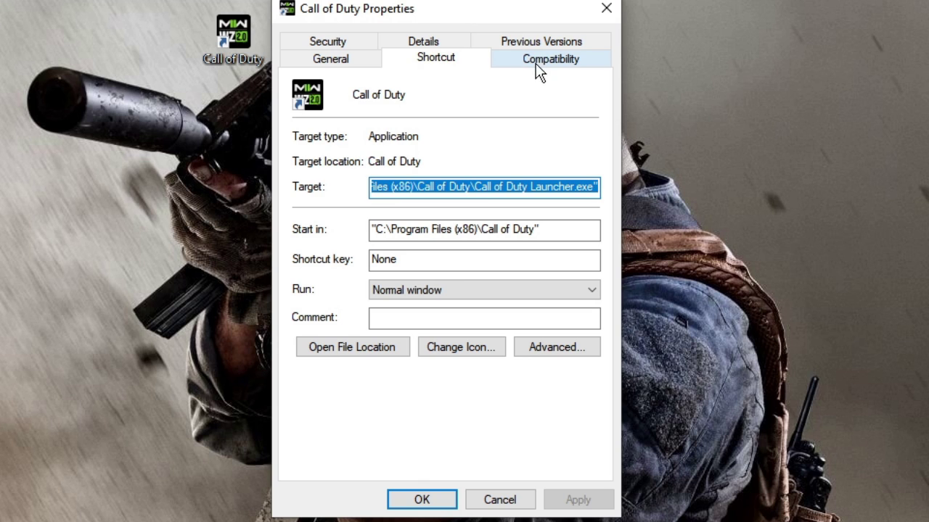
{"action": "left_click", "coordinate": [563, 63]}
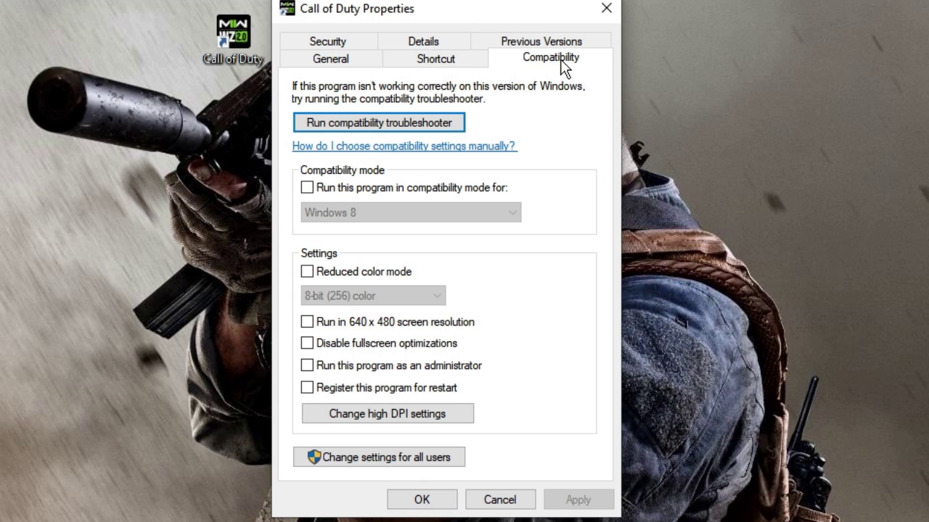
{"action": "left_click", "coordinate": [307, 345]}
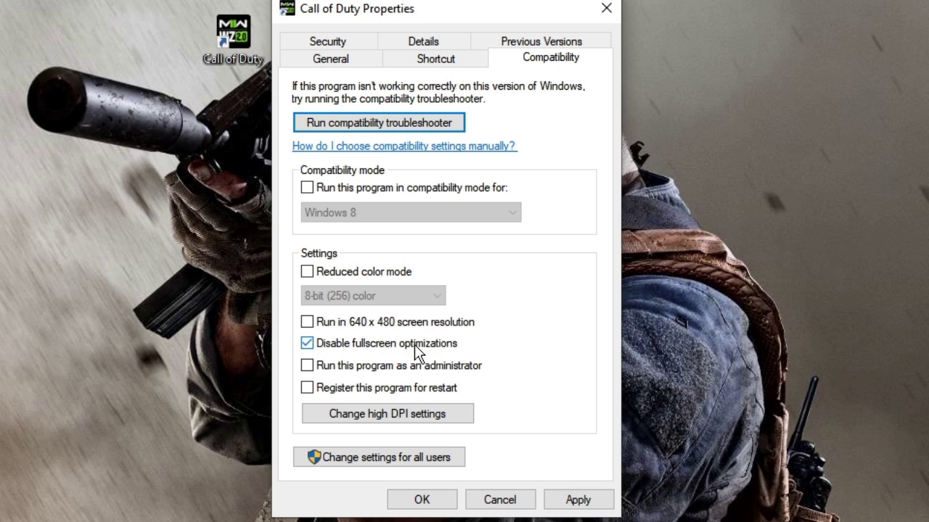
{"action": "left_click", "coordinate": [306, 369]}
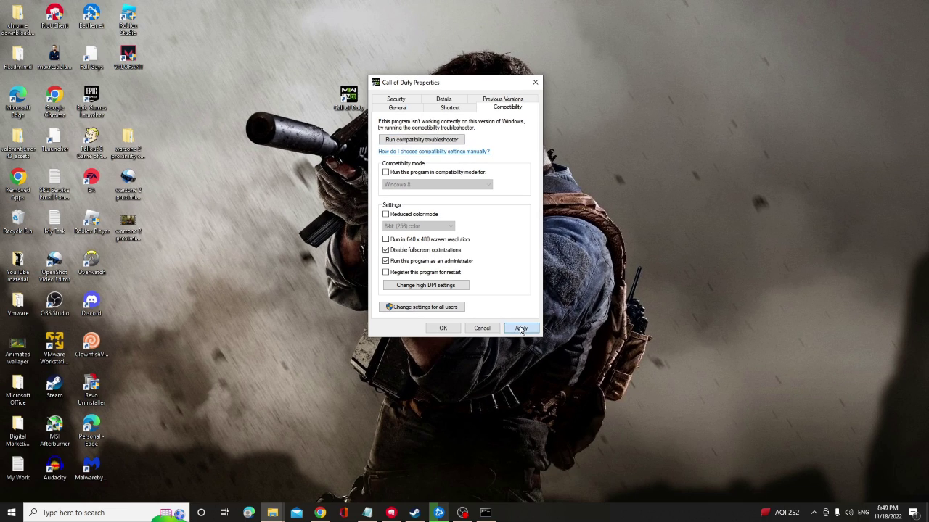
{"action": "left_click", "coordinate": [521, 329]}
{"action": "left_click", "coordinate": [442, 328]}
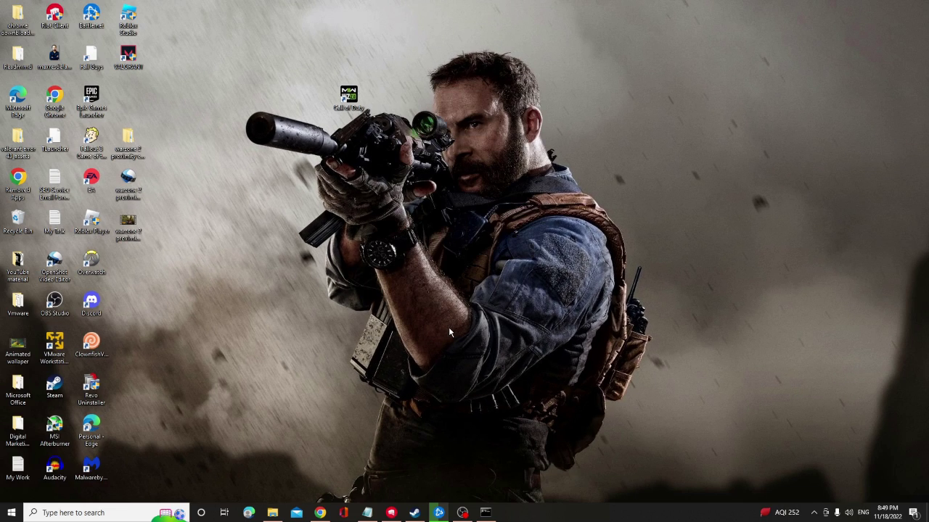
- Turn off Game Mode in the Windows settings and check the Xbox Game Bar page before closing the settings
{"action": "left_click", "coordinate": [114, 511]}
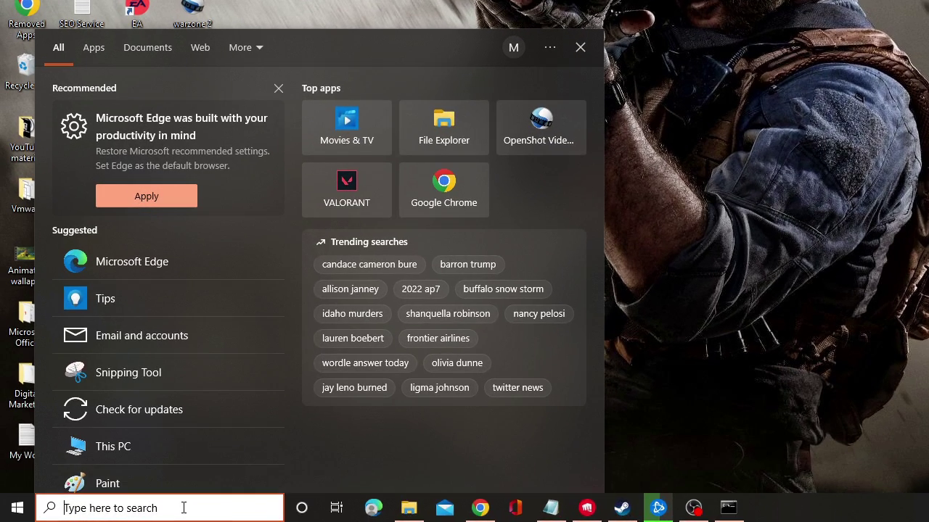
{"action": "type", "text": "game mode"}
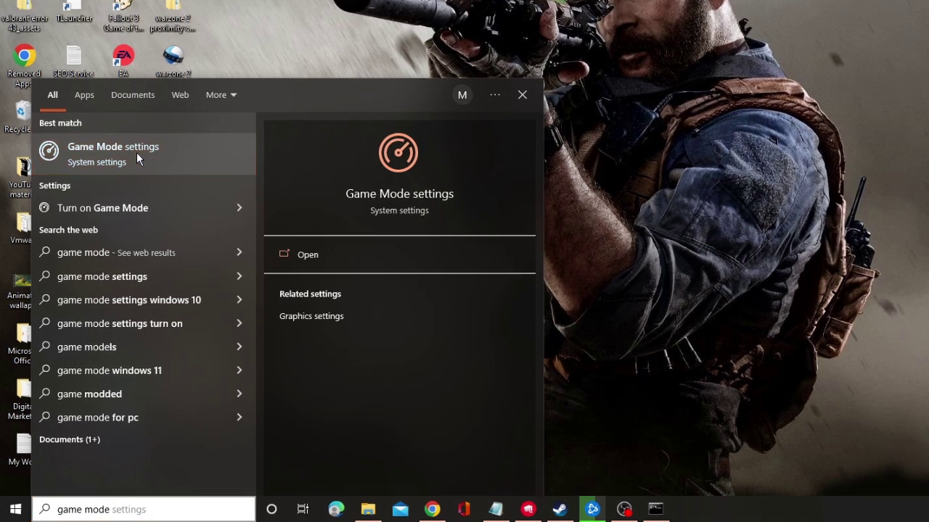
{"action": "left_click", "coordinate": [127, 112]}
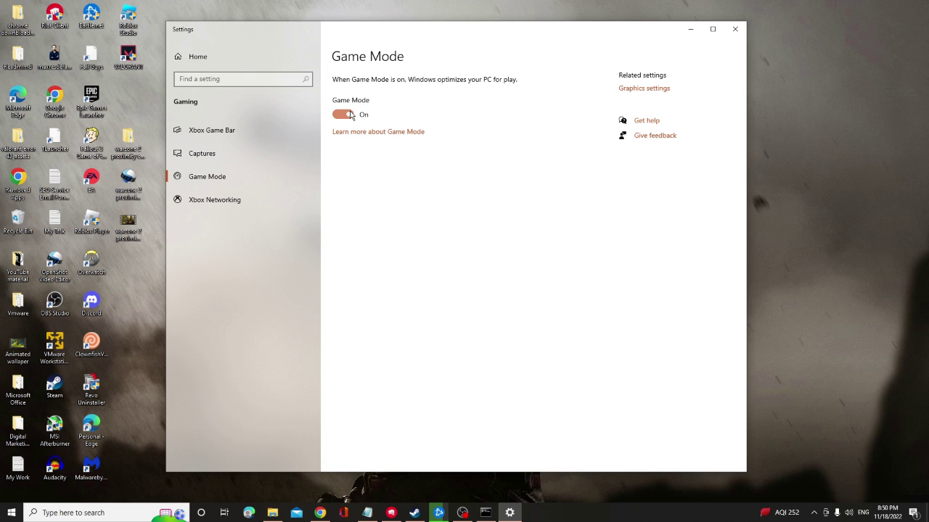
{"action": "left_click", "coordinate": [350, 115]}
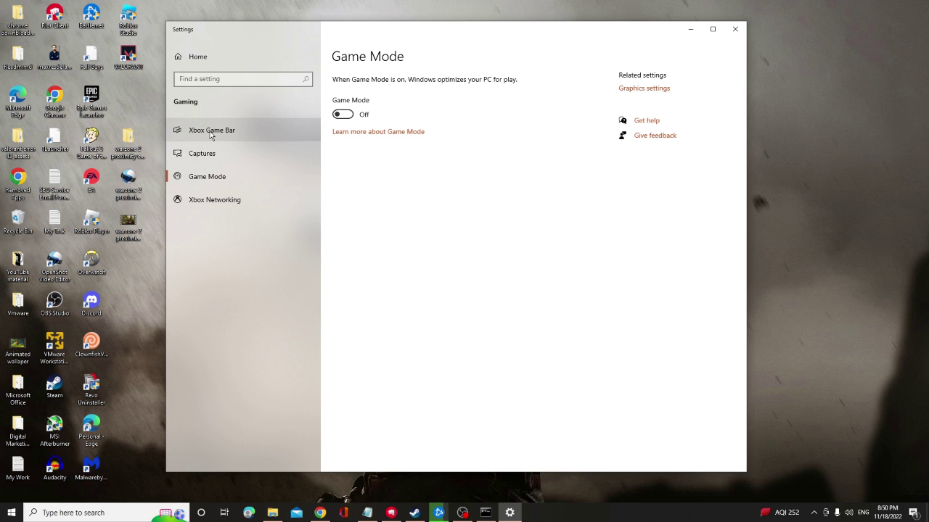
{"action": "left_click", "coordinate": [229, 134]}
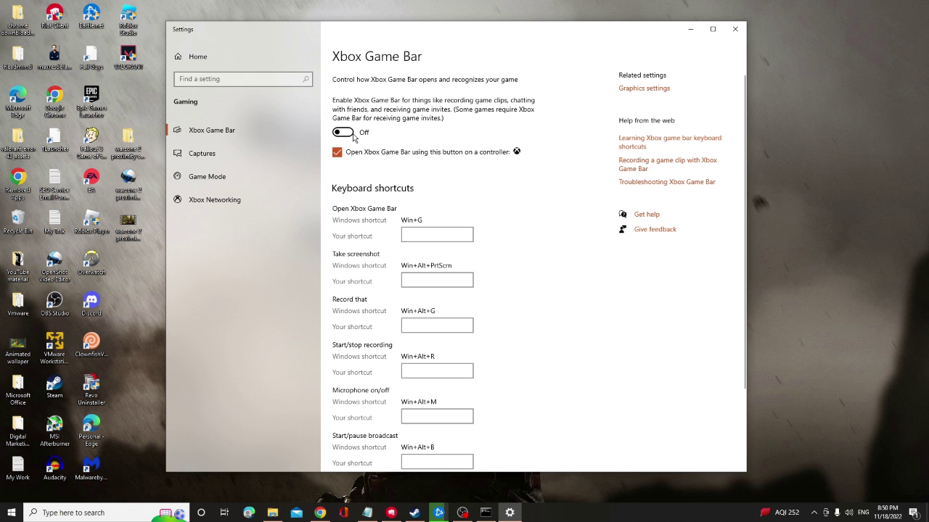
{"action": "left_click", "coordinate": [735, 30]}
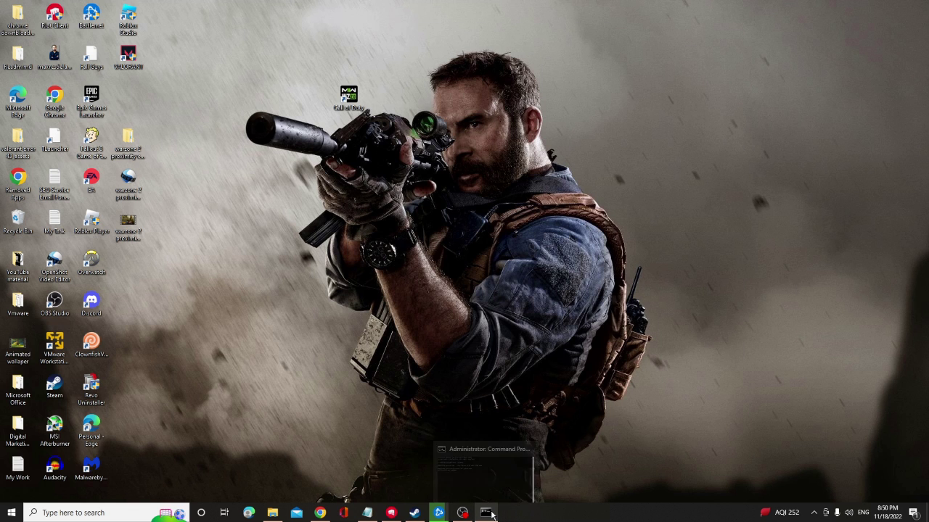
- Bring back the Command Prompt window to check the outcome of the sfc /scannow scan
{"action": "left_click", "coordinate": [490, 513]}
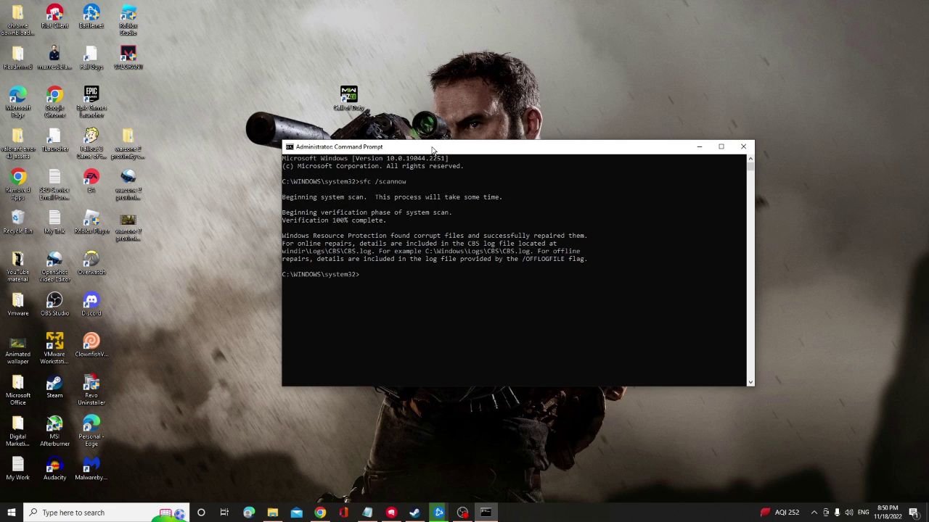
- Close the Command Prompt window, search Windows for "graphic" and open the Graphics settings page
{"action": "left_click_drag", "start_coordinate": [432, 150], "coordinate": [395, 136]}
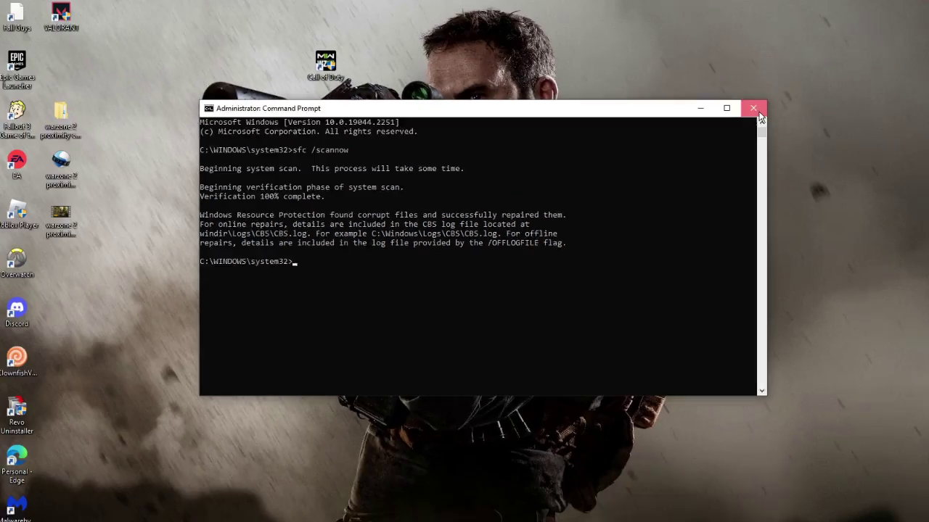
{"action": "left_click", "coordinate": [754, 109]}
{"action": "left_click", "coordinate": [134, 513]}
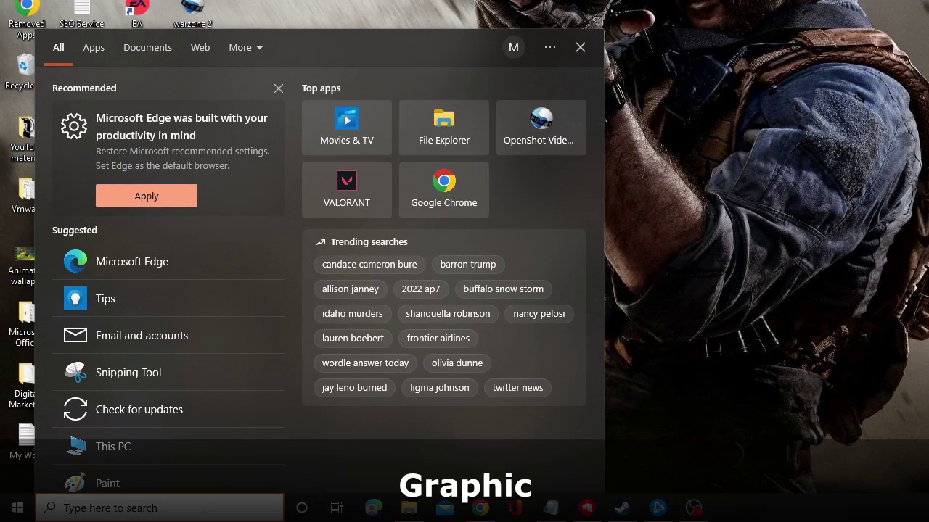
{"action": "type", "text": "g"}
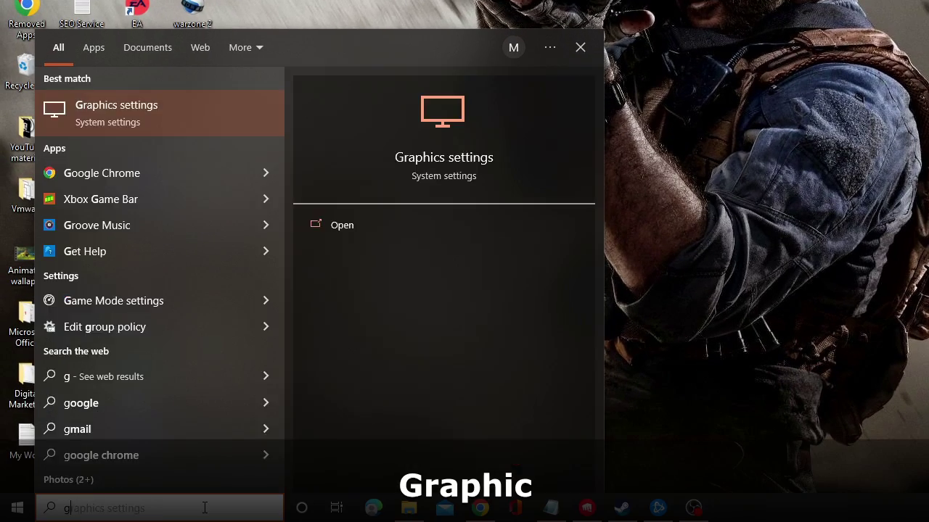
{"action": "type", "text": "raphic"}
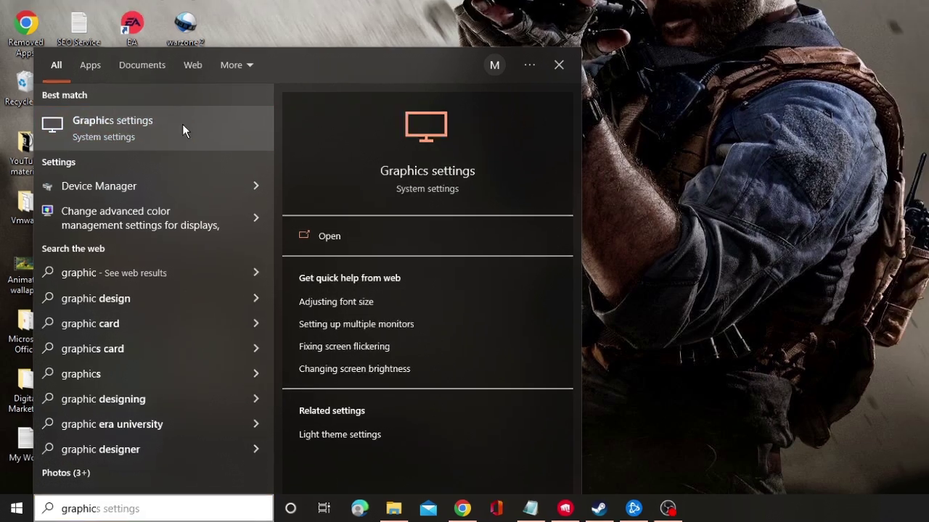
{"action": "left_click", "coordinate": [182, 124]}
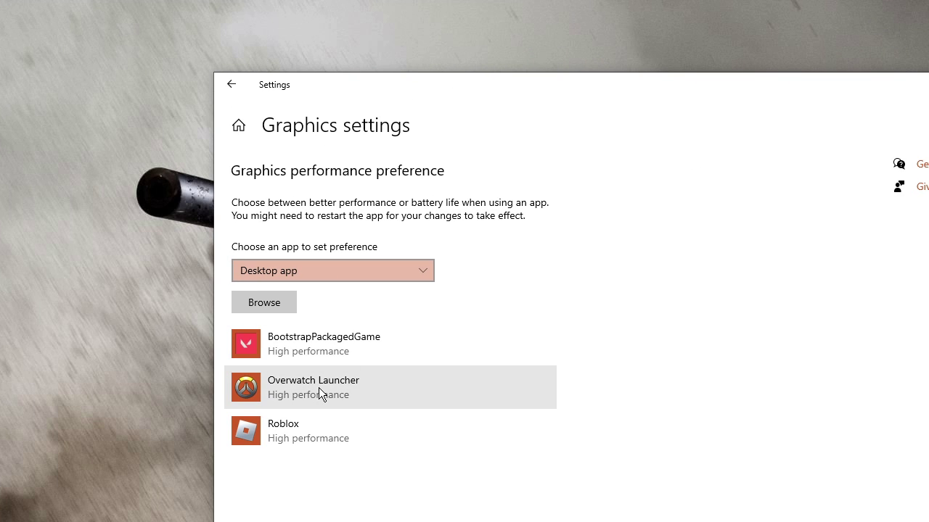
{"action": "left_click", "coordinate": [275, 303]}
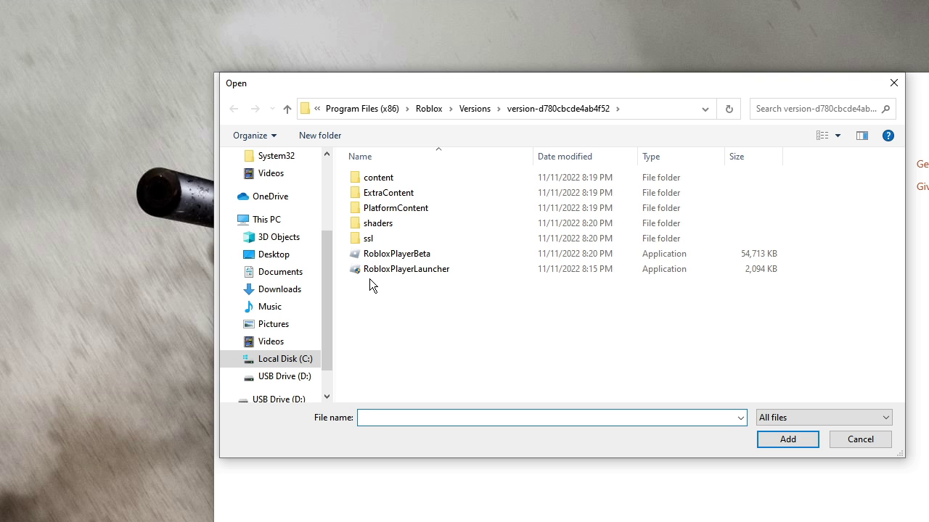
{"action": "left_click", "coordinate": [122, 232]}
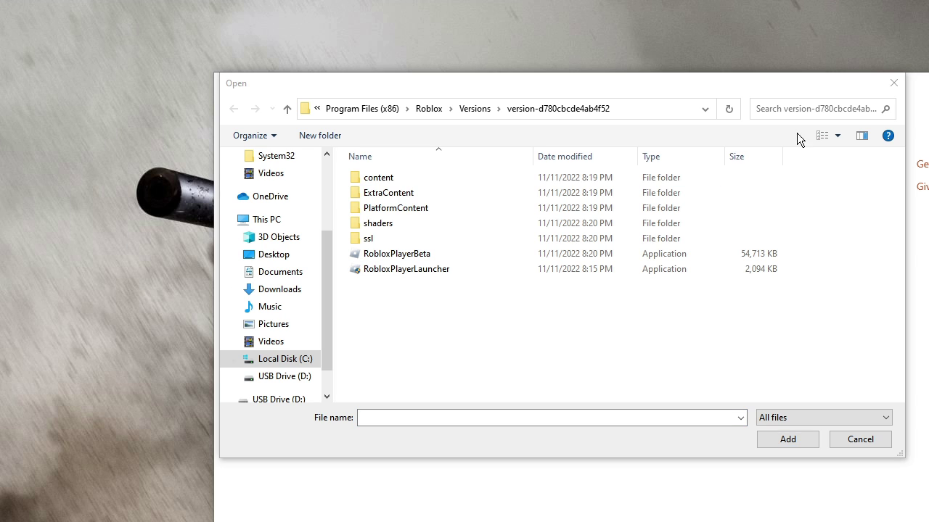
{"action": "left_click", "coordinate": [892, 85]}
- Open the Call of Duty shortcut's file location, copy its folder path and minimize the folder window
{"action": "left_click_drag", "start_coordinate": [886, 86], "coordinate": [787, 211]}
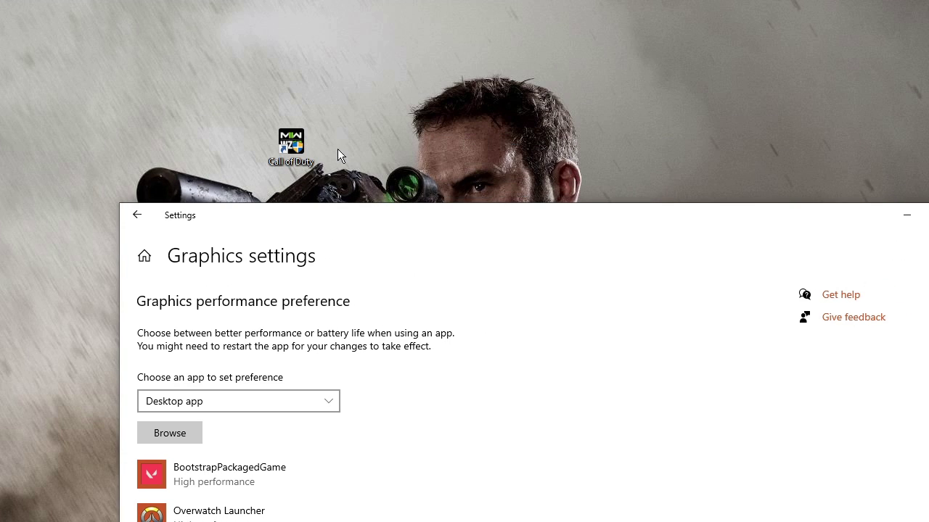
{"action": "right_click", "coordinate": [298, 137]}
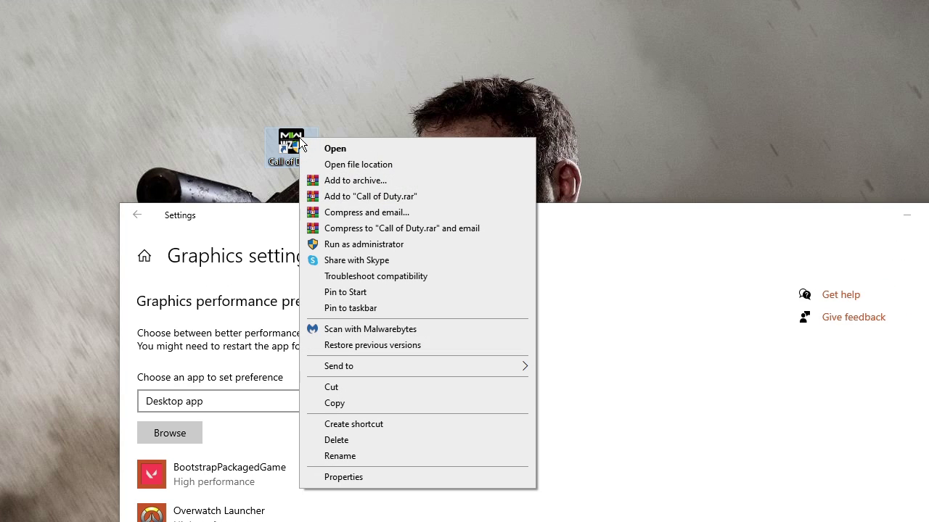
{"action": "left_click", "coordinate": [358, 165]}
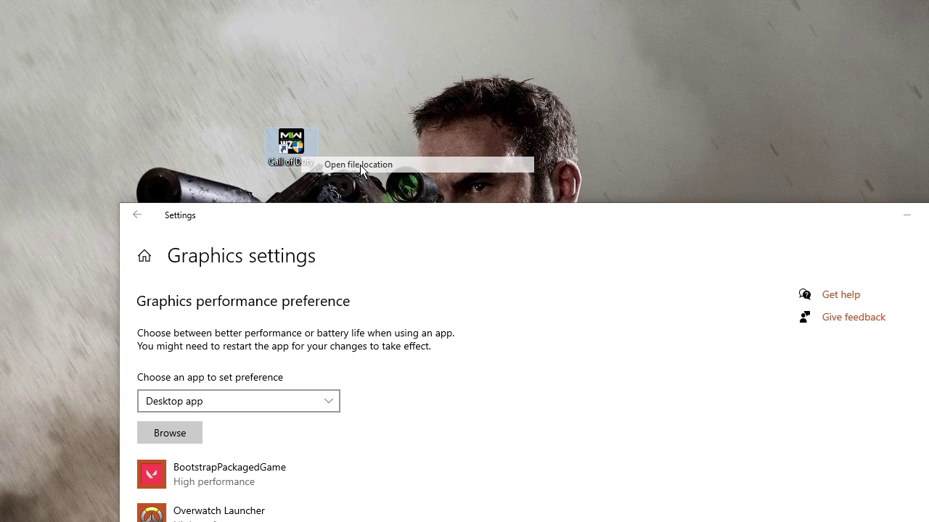
{"action": "left_click", "coordinate": [534, 246]}
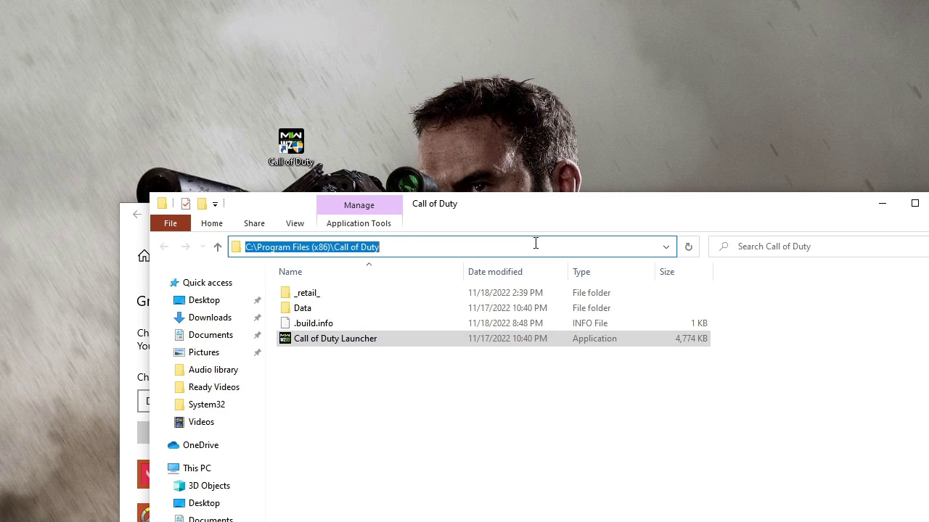
{"action": "right_click", "coordinate": [365, 244]}
{"action": "left_click", "coordinate": [403, 290]}
{"action": "left_click", "coordinate": [881, 204]}
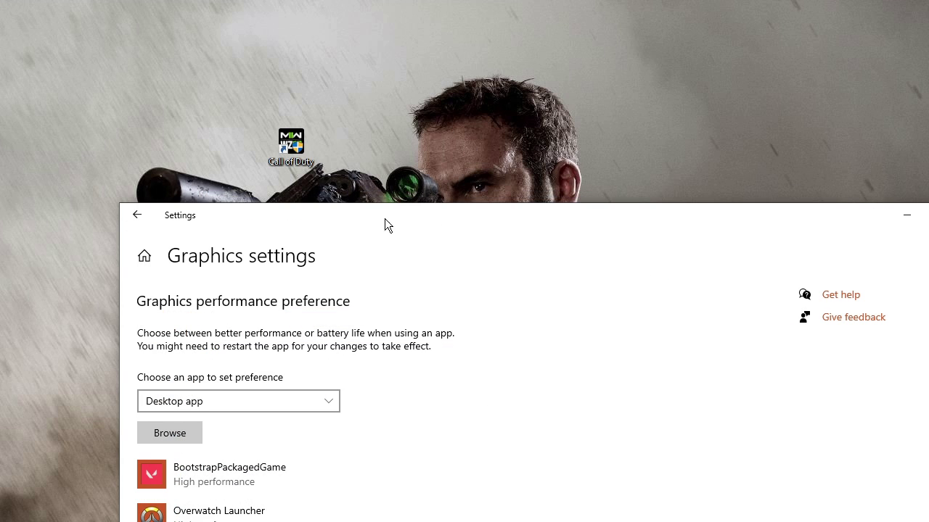
- Add Call of Duty Launcher from C:\Program Files (x86)\Call of Duty to the graphics performance preference apps
{"action": "left_click_drag", "start_coordinate": [384, 219], "coordinate": [431, 130]}
{"action": "left_click", "coordinate": [228, 346]}
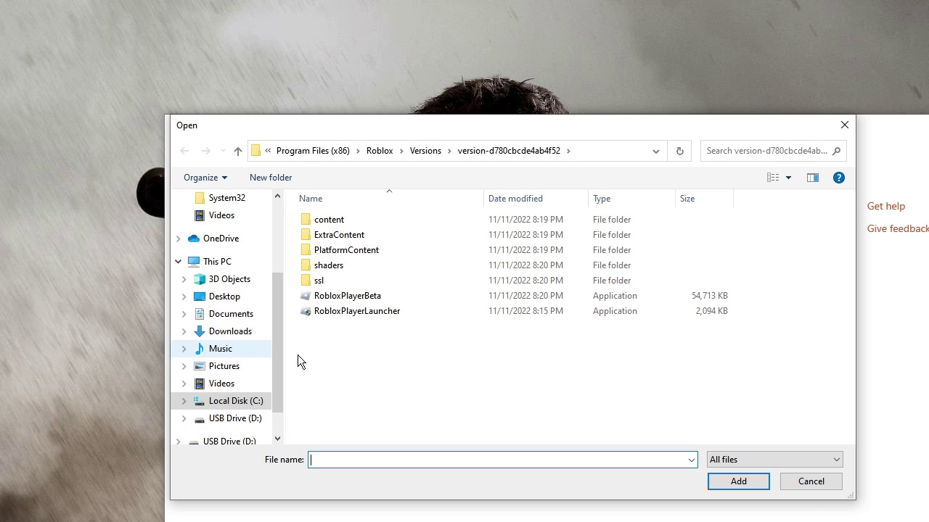
{"action": "left_click", "coordinate": [590, 152]}
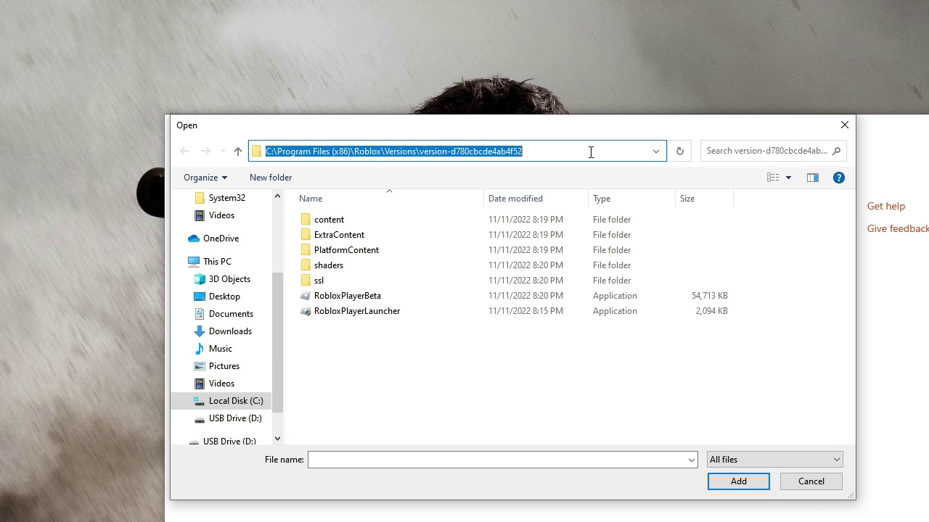
{"action": "key", "text": "ctrl+v"}
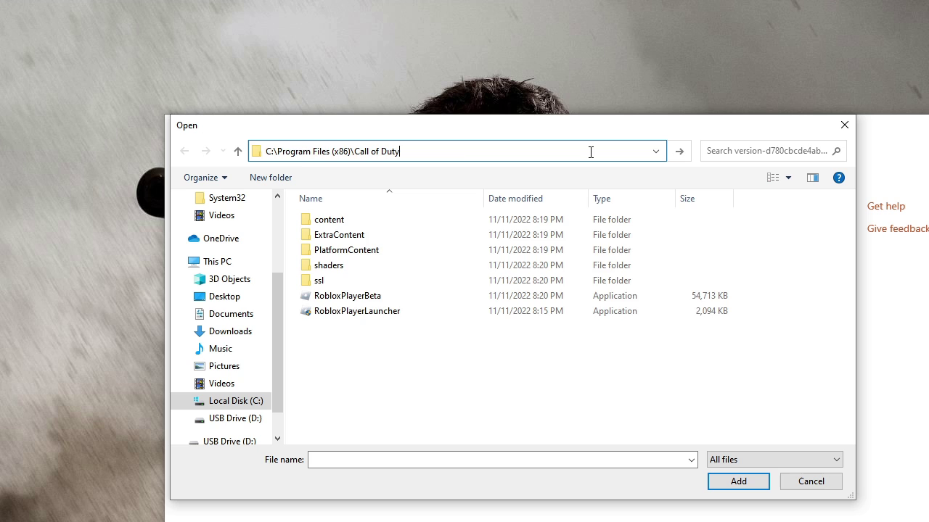
{"action": "key", "text": "Return"}
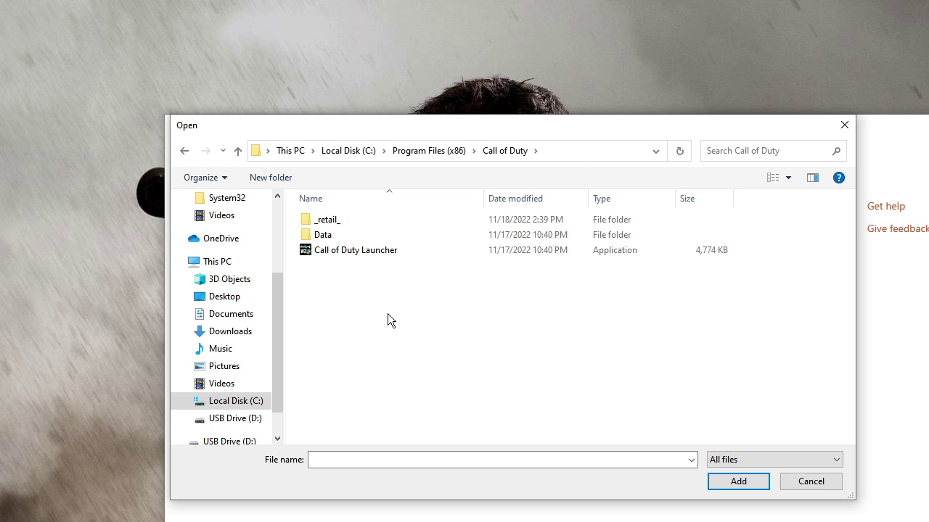
{"action": "left_click", "coordinate": [377, 254]}
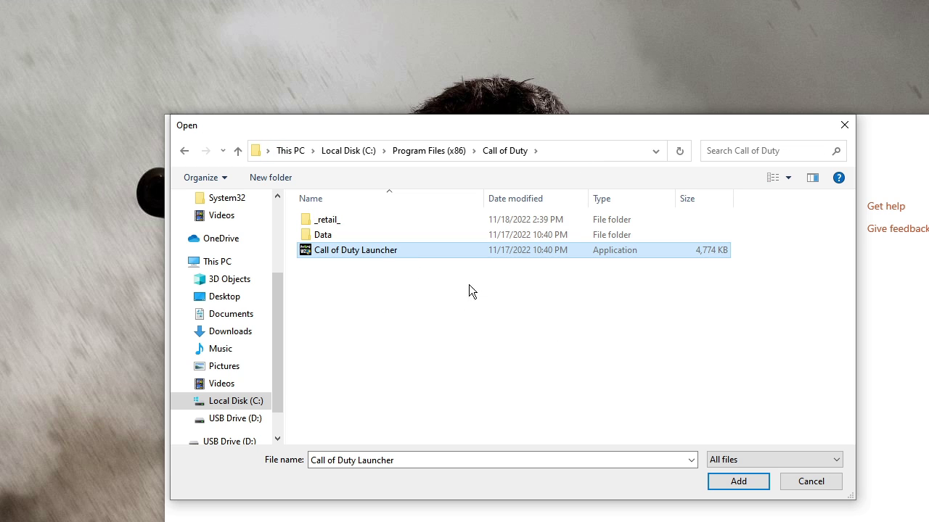
{"action": "left_click", "coordinate": [738, 482]}
- Set Call of Duty Launcher's graphics preference to High performance, save it and close the settings
{"action": "left_click", "coordinate": [501, 444]}
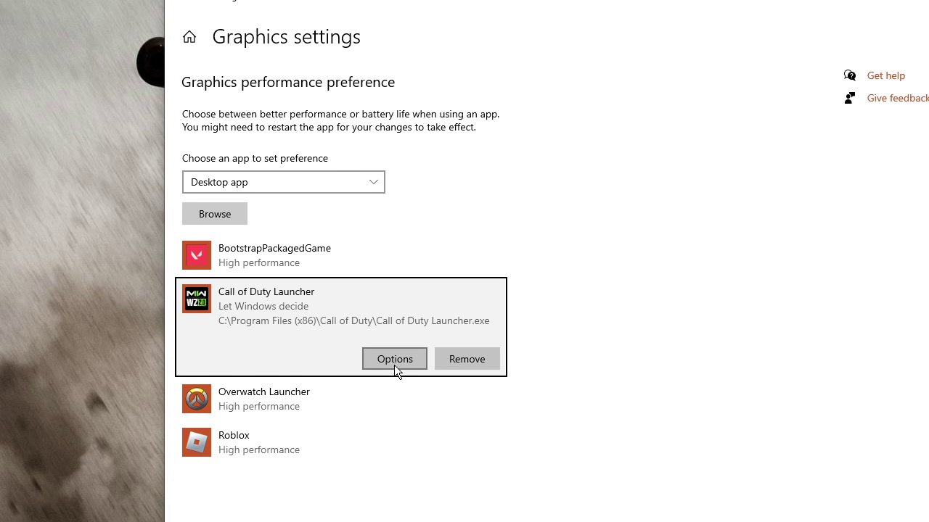
{"action": "left_click", "coordinate": [394, 455]}
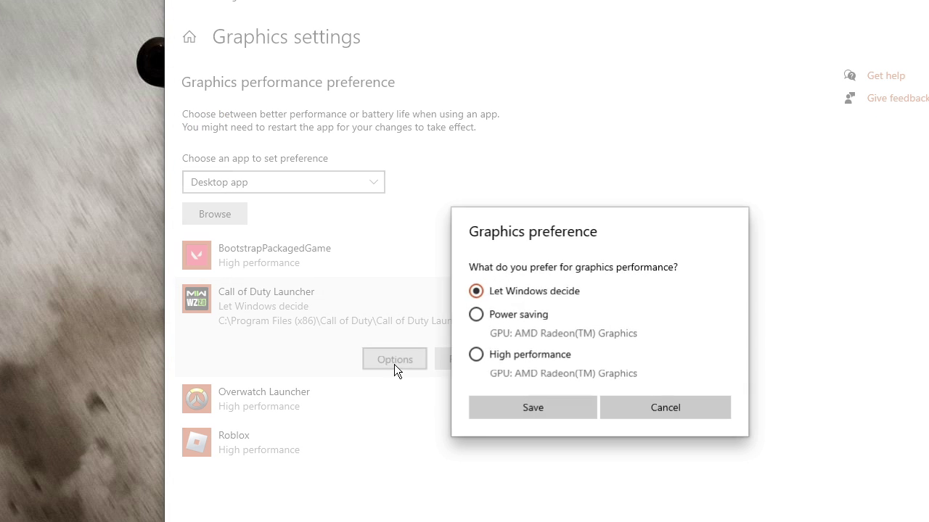
{"action": "left_click", "coordinate": [479, 355]}
{"action": "left_click", "coordinate": [544, 409]}
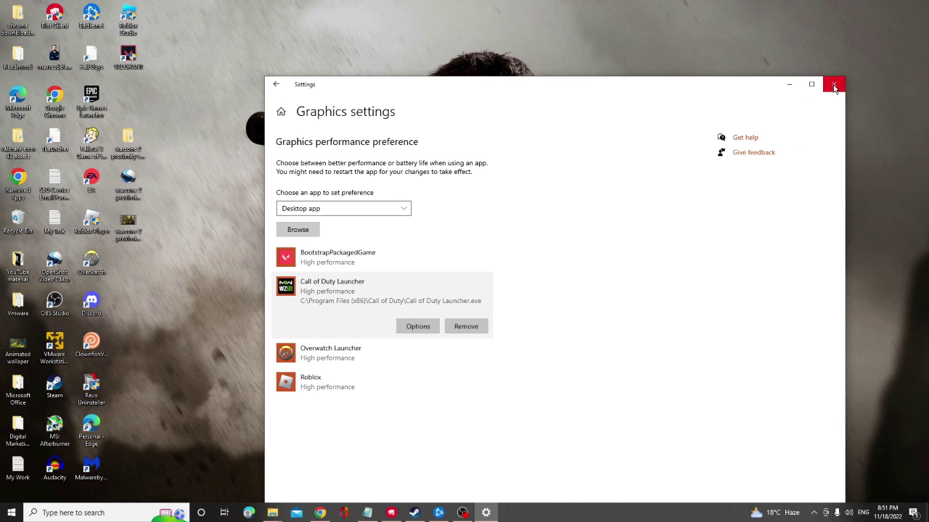
{"action": "left_click", "coordinate": [834, 85]}
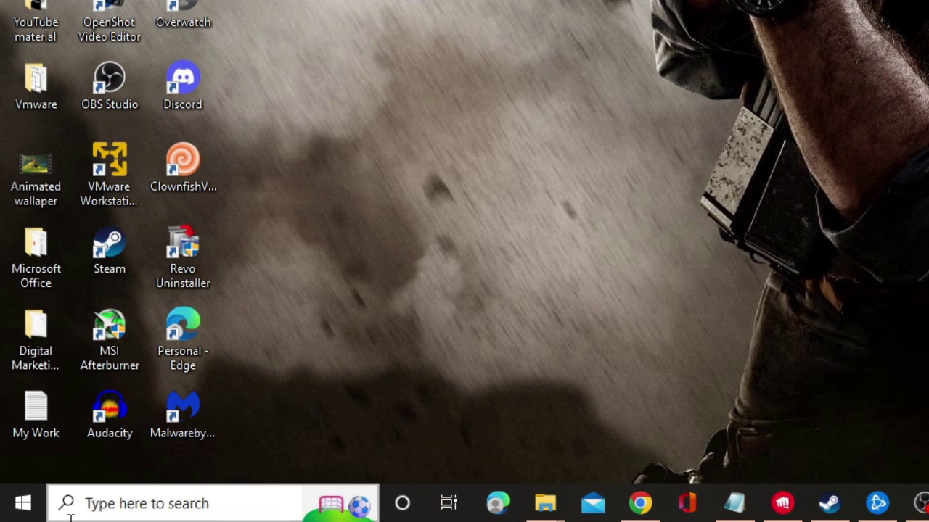
- Open Device Manager, expand the display adapters and select AMD Radeon(TM) Graphics
{"action": "right_click", "coordinate": [11, 513]}
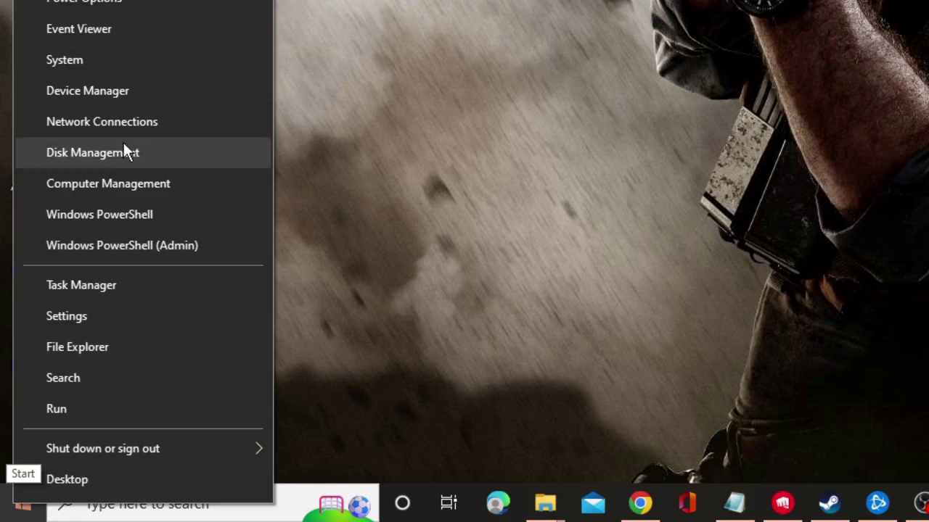
{"action": "left_click", "coordinate": [121, 90]}
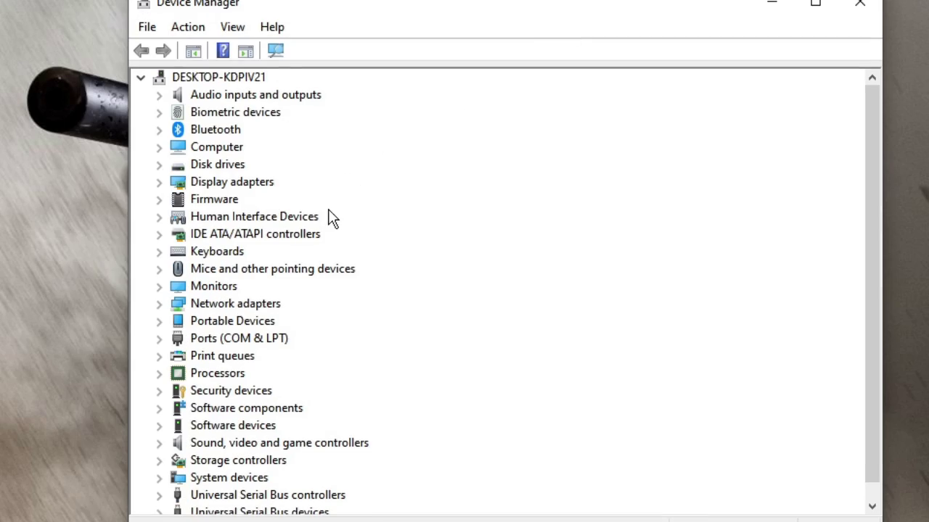
{"action": "left_click", "coordinate": [267, 187]}
{"action": "double_click", "coordinate": [264, 185]}
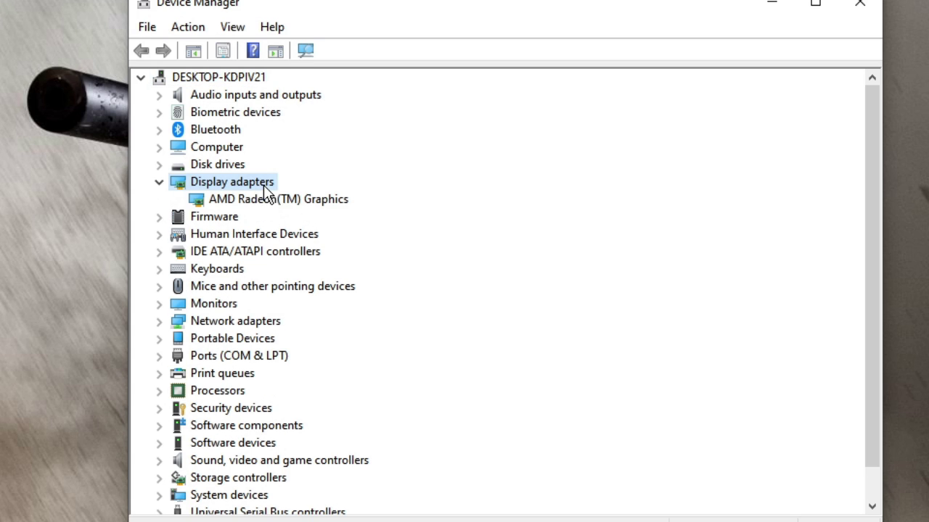
{"action": "left_click", "coordinate": [266, 203]}
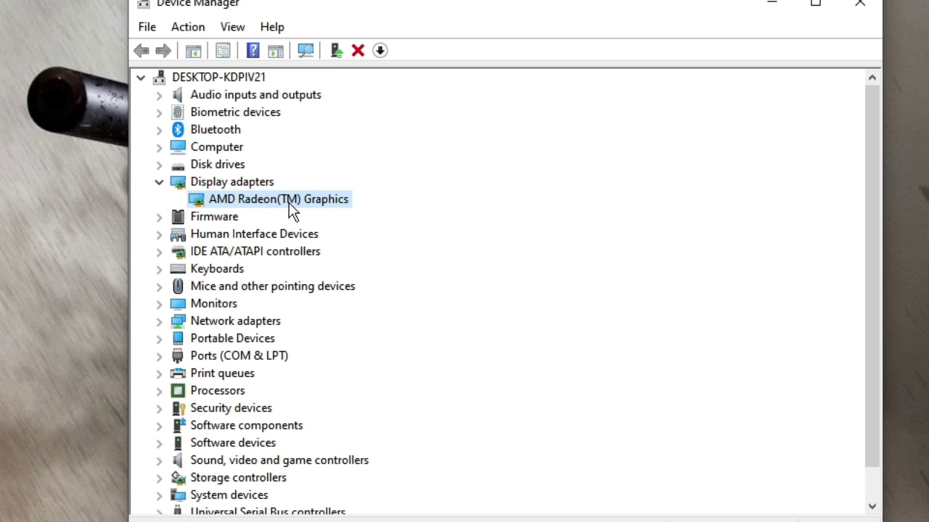
- Update the AMD Radeon(TM) Graphics driver with an automatic driver search, then close the update wizard
{"action": "right_click", "coordinate": [290, 200]}
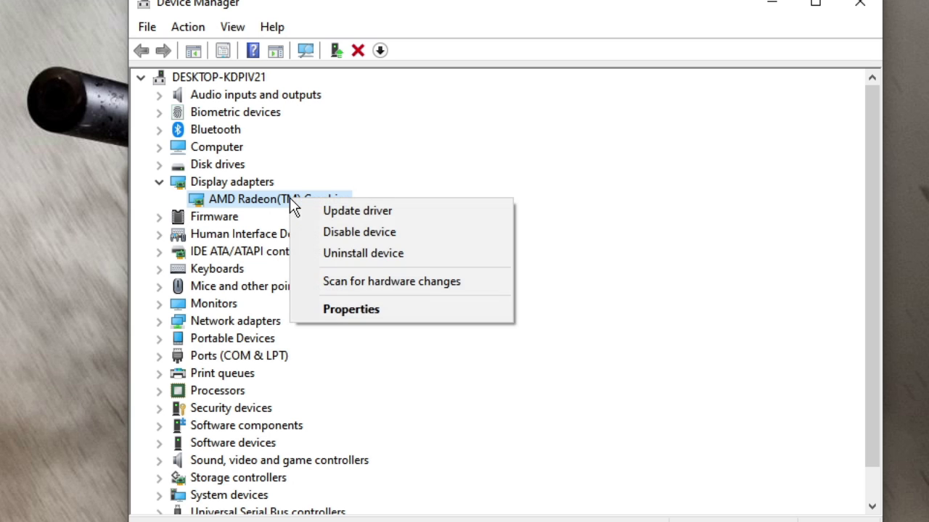
{"action": "left_click", "coordinate": [376, 215]}
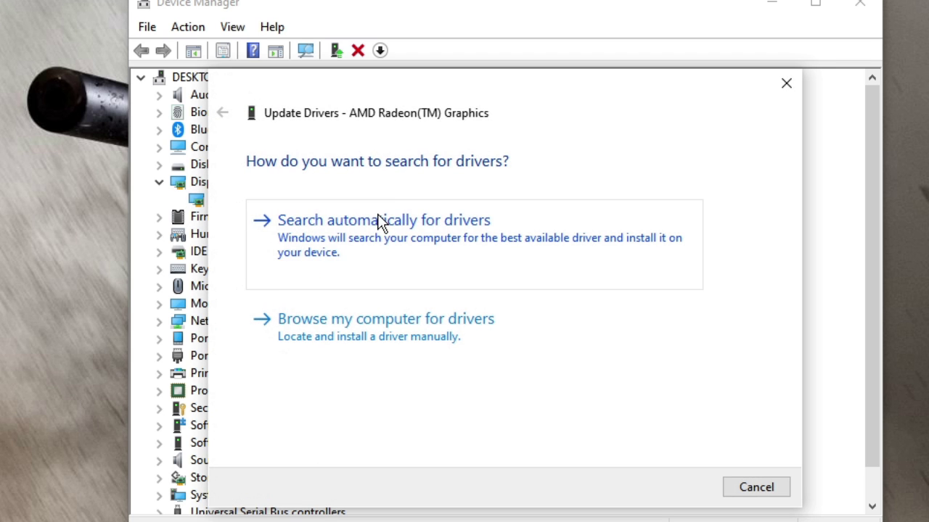
{"action": "left_click", "coordinate": [483, 255]}
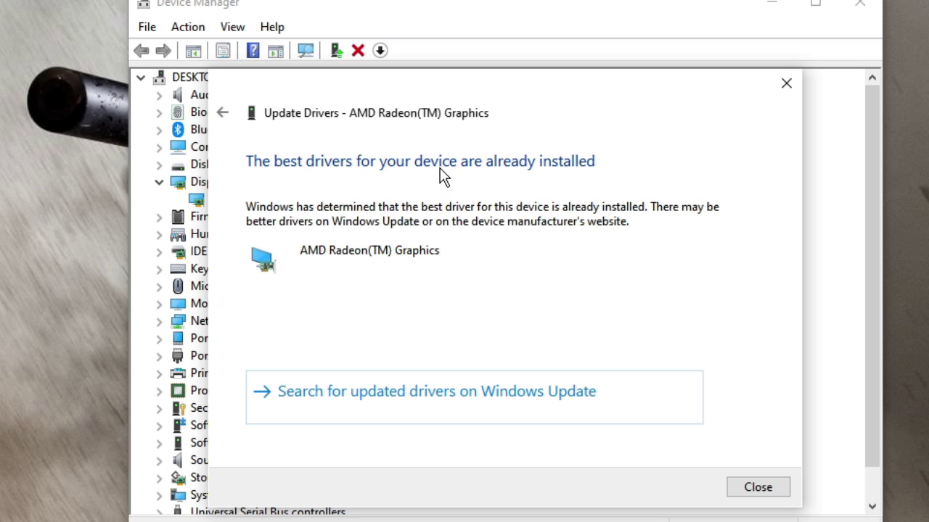
{"action": "left_click", "coordinate": [756, 483]}
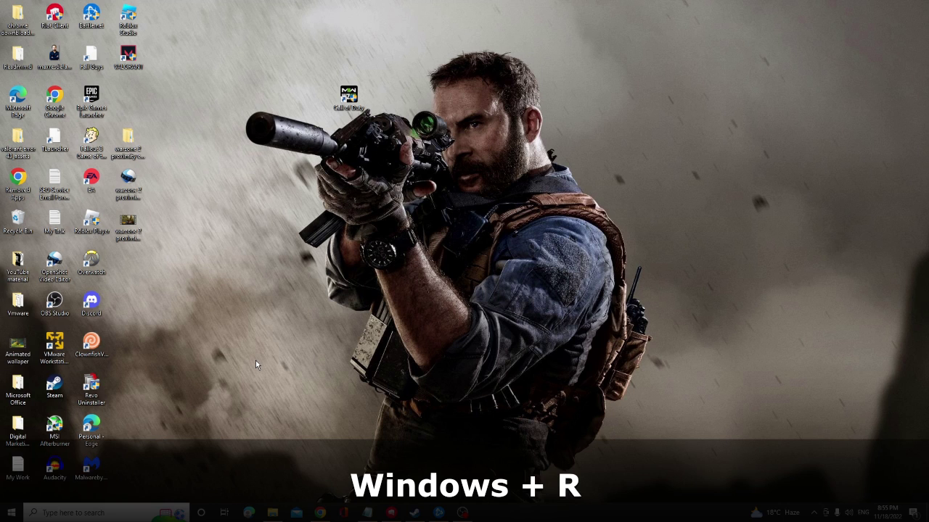
- Run %programdata% to open the ProgramData folder and go into its Blizzard Entertainment folder
{"action": "key", "text": "super+r"}
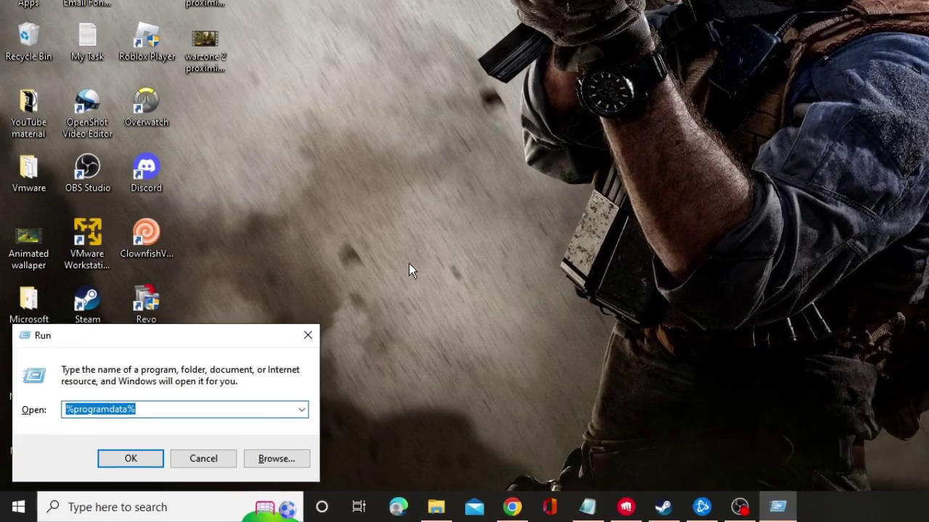
{"action": "key", "text": "End"}
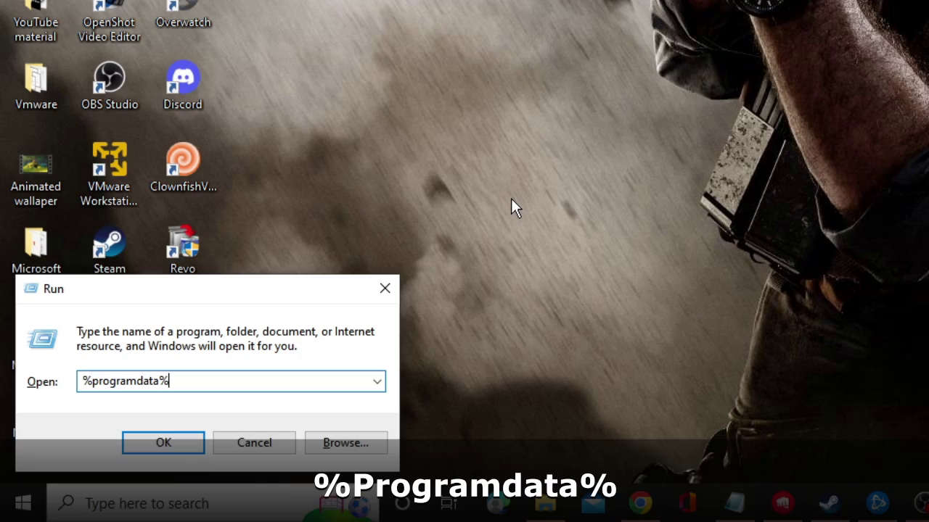
{"action": "key", "text": "Return"}
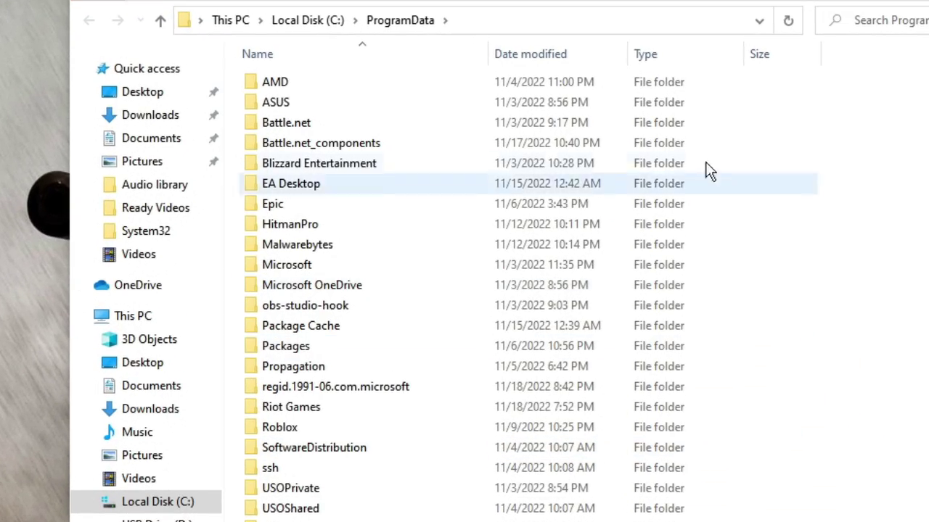
{"action": "left_click_drag", "start_coordinate": [628, 0], "coordinate": [610, 68]}
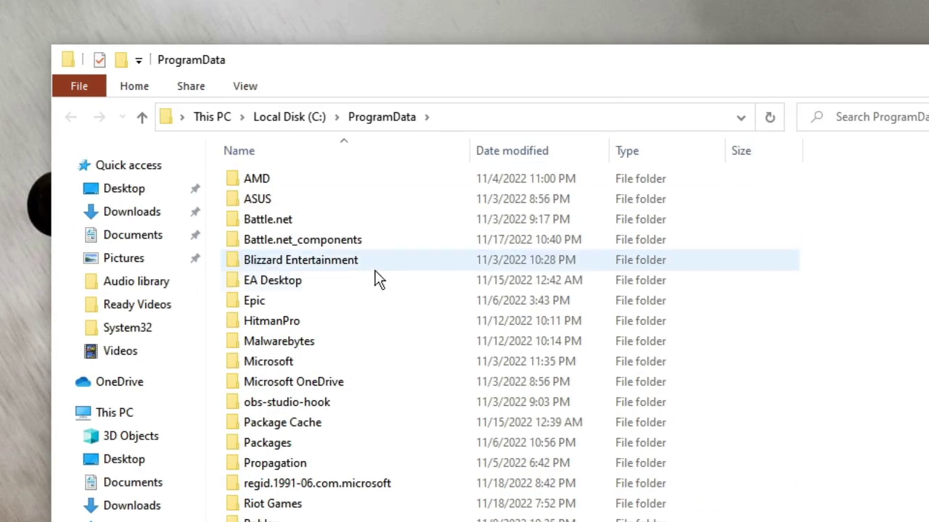
{"action": "left_click", "coordinate": [363, 263]}
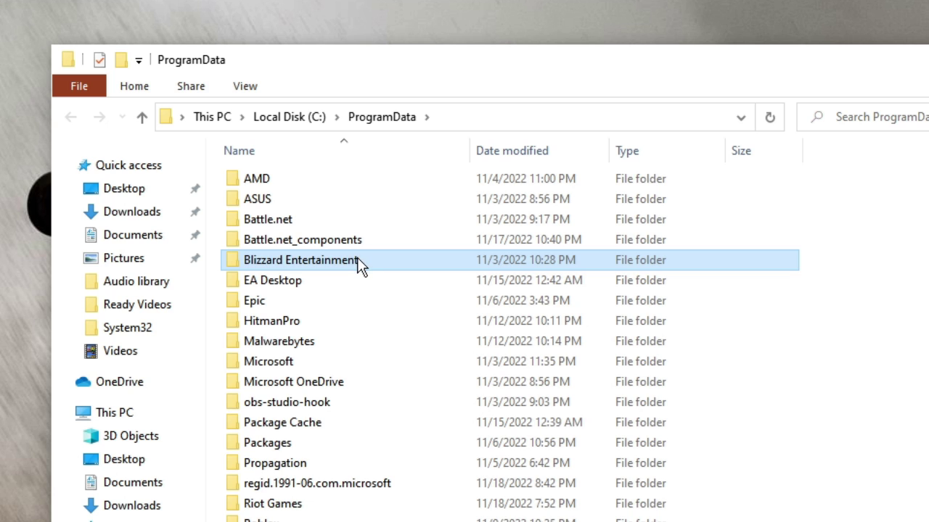
{"action": "double_click", "coordinate": [357, 261]}
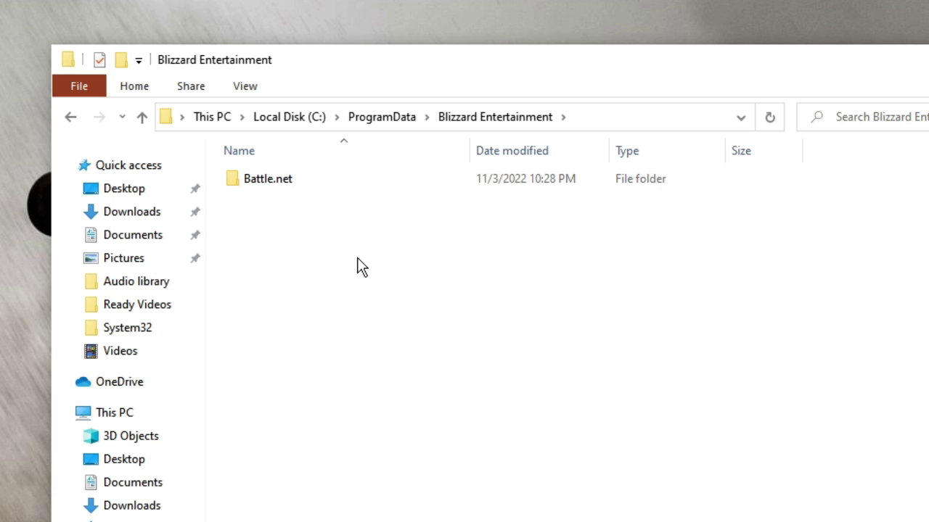
- Open the Cache folder inside Battle.net and delete all the folders it contains
{"action": "double_click", "coordinate": [323, 187]}
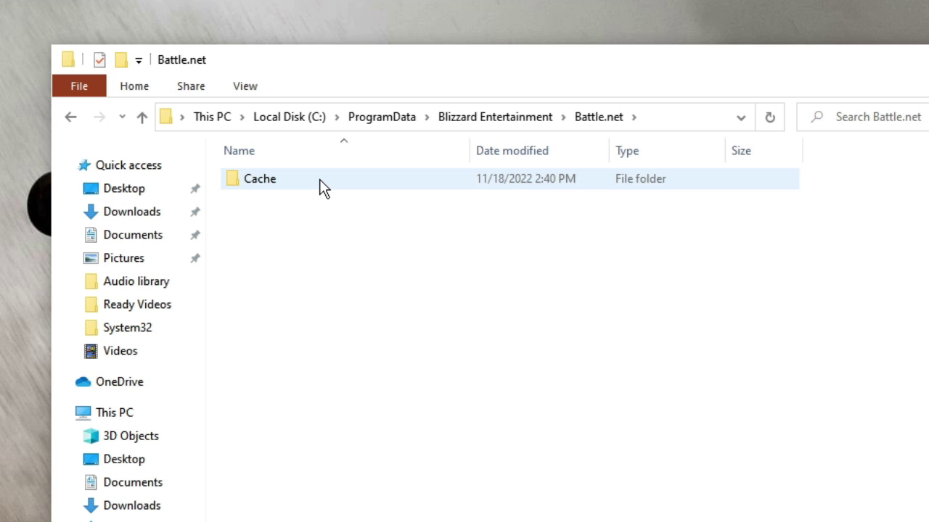
{"action": "left_click", "coordinate": [318, 187]}
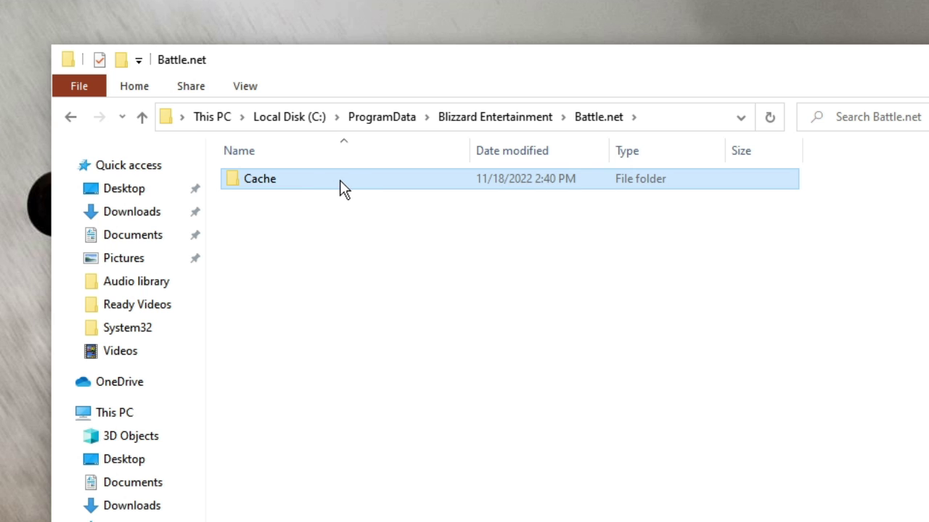
{"action": "double_click", "coordinate": [356, 188]}
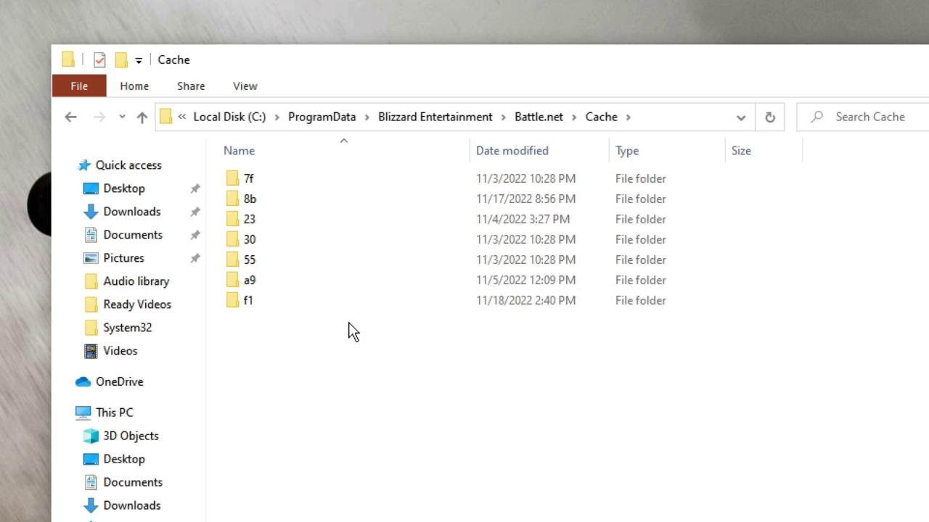
{"action": "key", "text": "ctrl+a"}
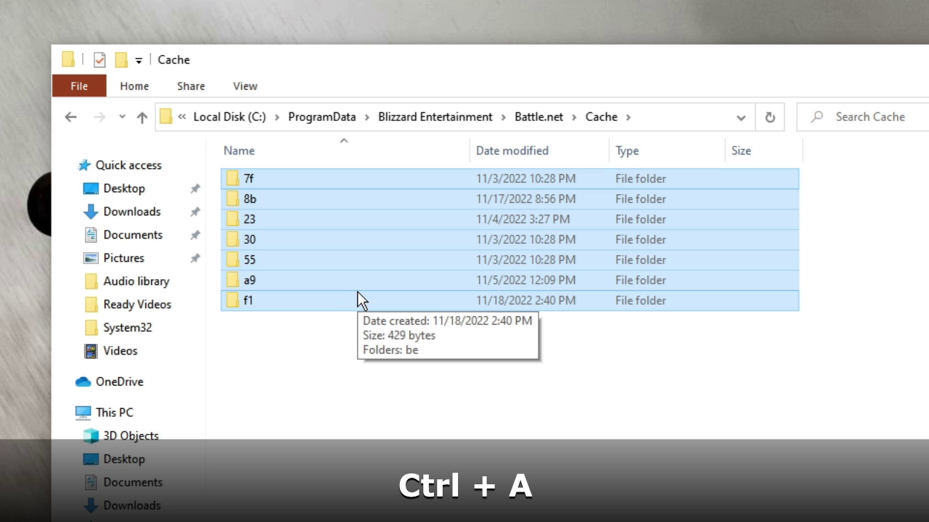
{"action": "right_click", "coordinate": [374, 216]}
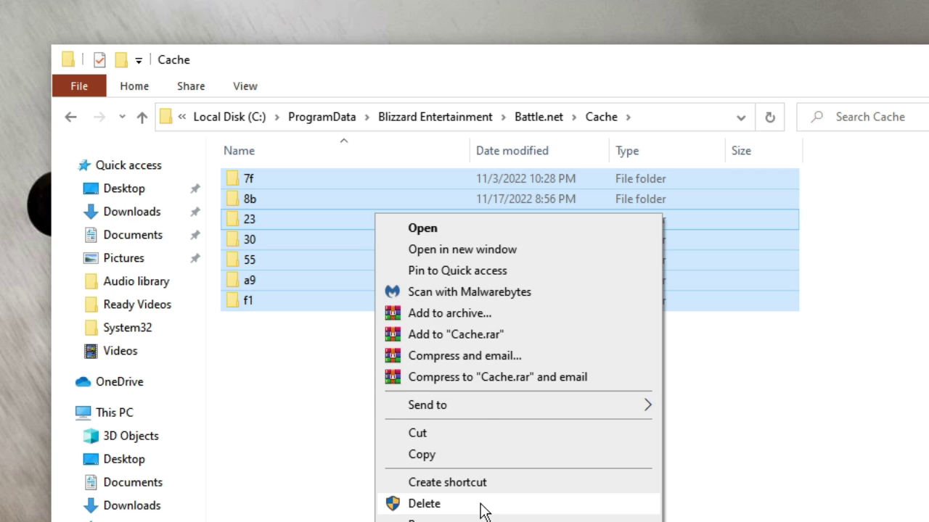
{"action": "left_click", "coordinate": [834, 475]}
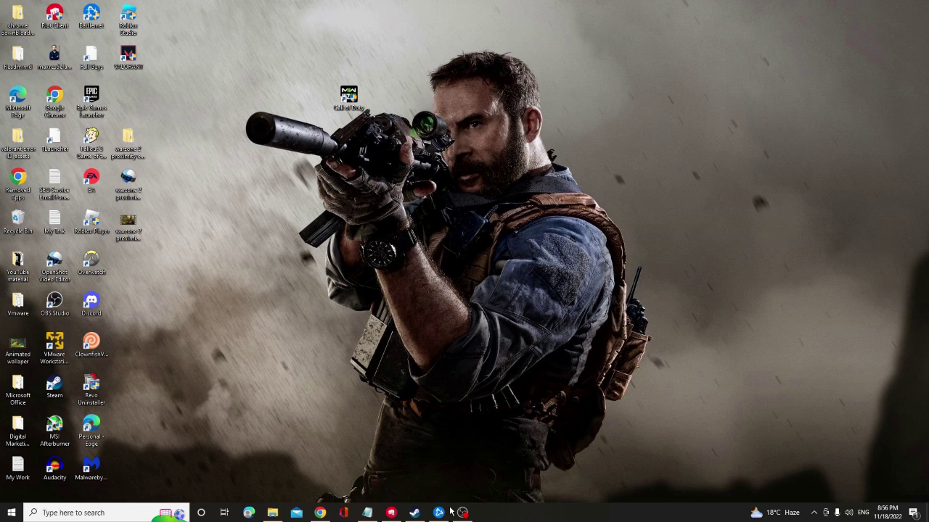
- Switch to Battle.net and launch Call of Duty: MWII | WZ2.0
{"action": "mouse_move", "coordinate": [440, 513]}
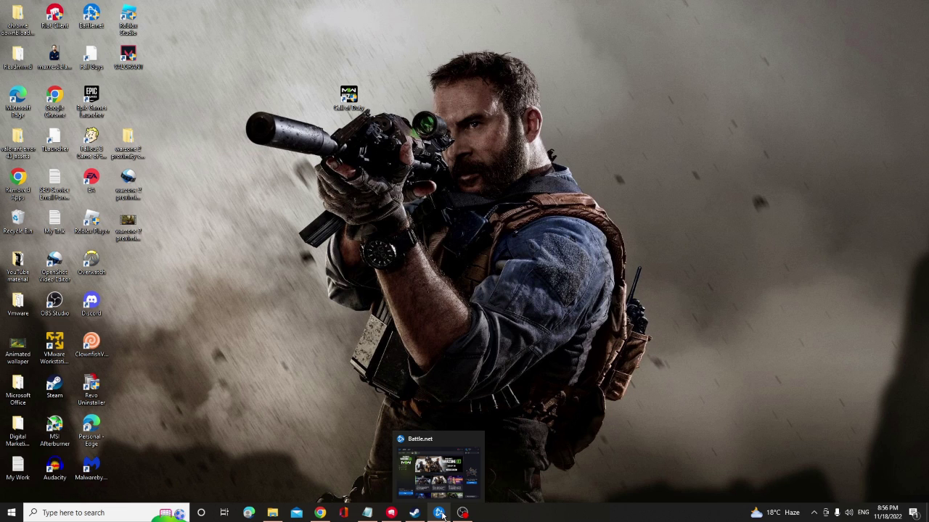
{"action": "left_click", "coordinate": [440, 513]}
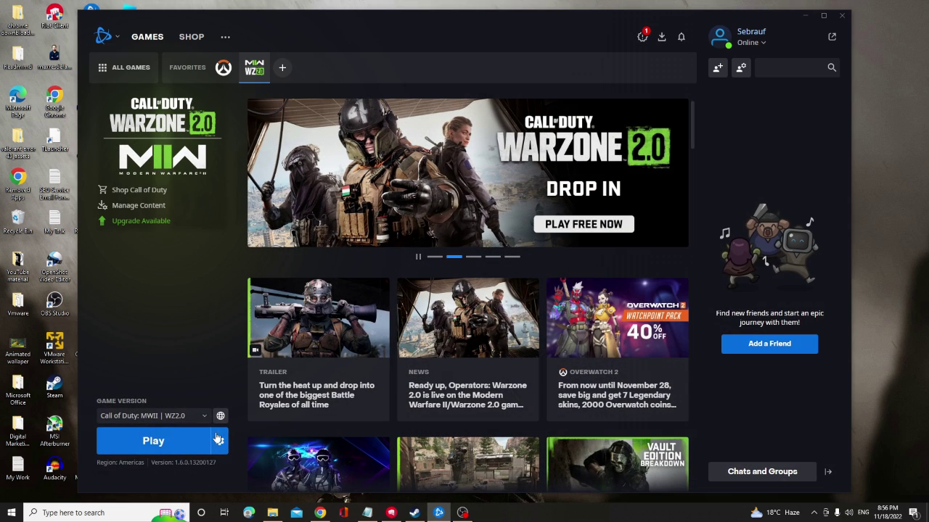
{"action": "left_click", "coordinate": [186, 441]}
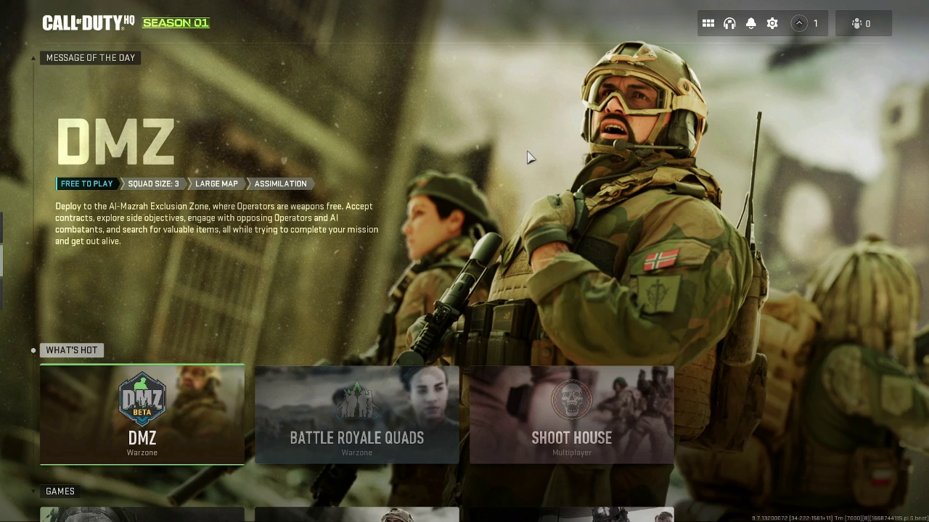
- Open the game's Graphics settings, view the Display options and return to the Quality options
{"action": "left_click", "coordinate": [772, 24]}
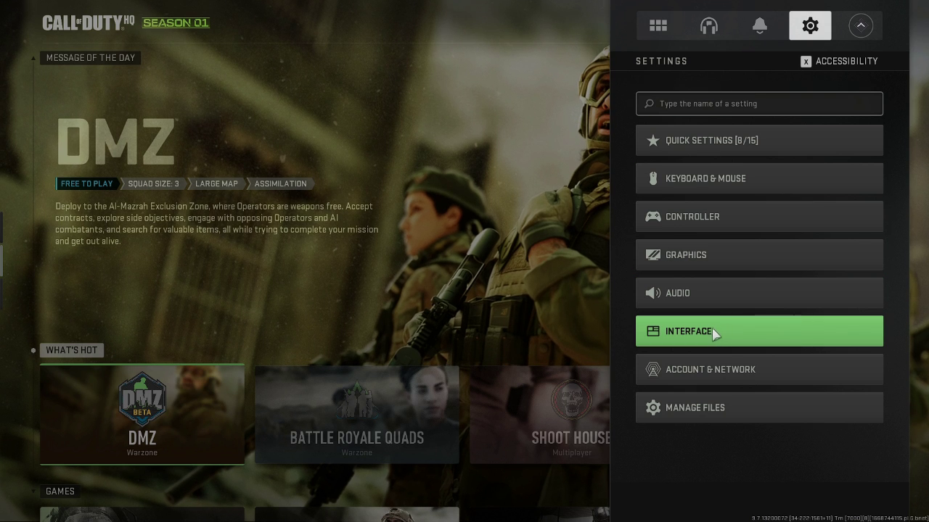
{"action": "left_click", "coordinate": [702, 256]}
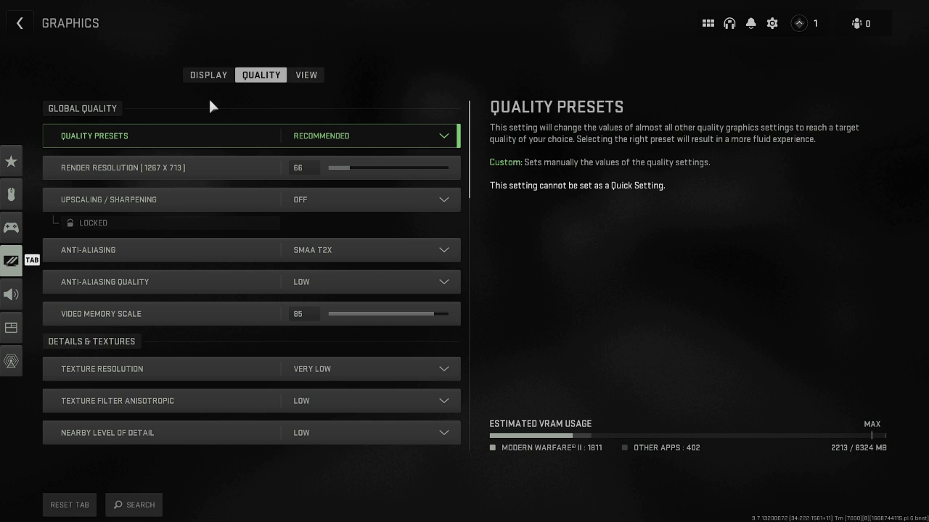
{"action": "left_click", "coordinate": [210, 80]}
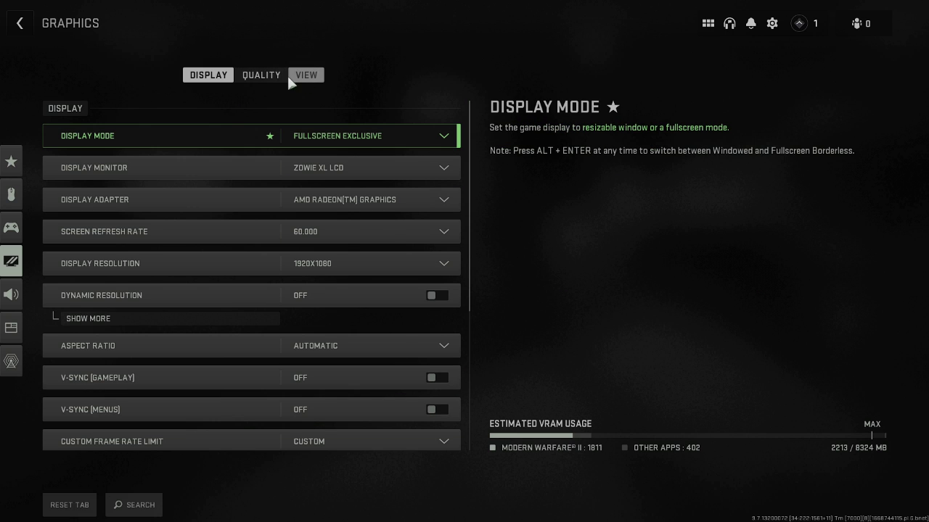
{"action": "left_click", "coordinate": [264, 78]}
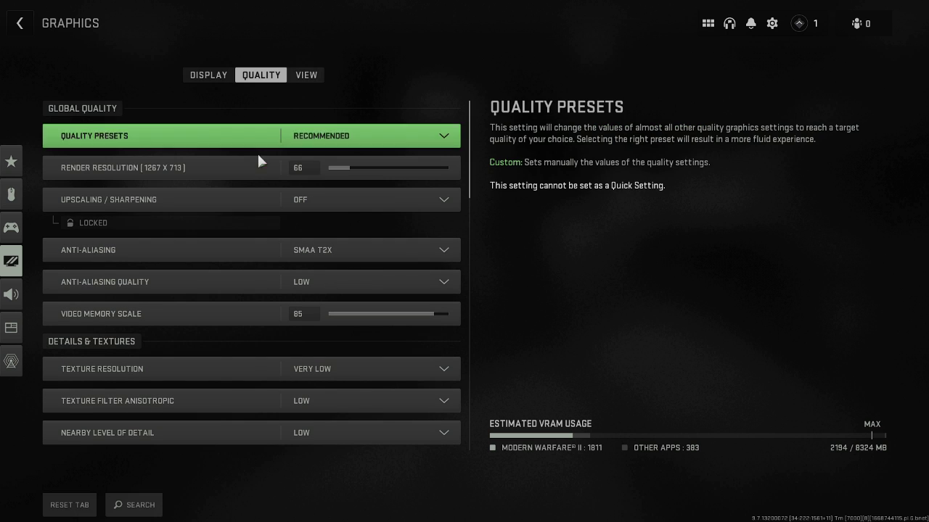
- Turn off On-Demand Texture Streaming in the Details & Textures settings and confirm disabling it
{"action": "scroll", "coordinate": [227, 255], "scroll_direction": "down", "scroll_amount": 1}
{"action": "scroll", "coordinate": [227, 256], "scroll_direction": "down", "scroll_amount": 2}
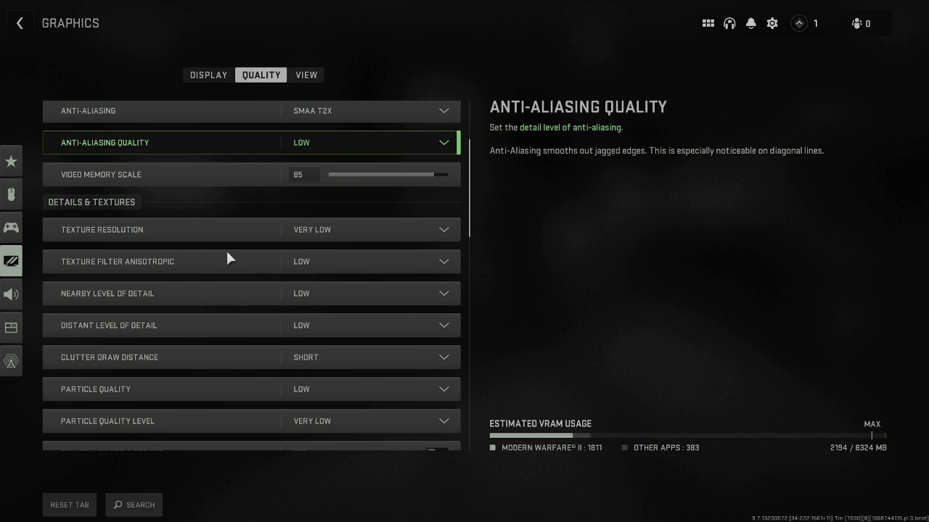
{"action": "scroll", "coordinate": [227, 255], "scroll_direction": "down", "scroll_amount": 1}
{"action": "scroll", "coordinate": [227, 255], "scroll_direction": "down", "scroll_amount": 1}
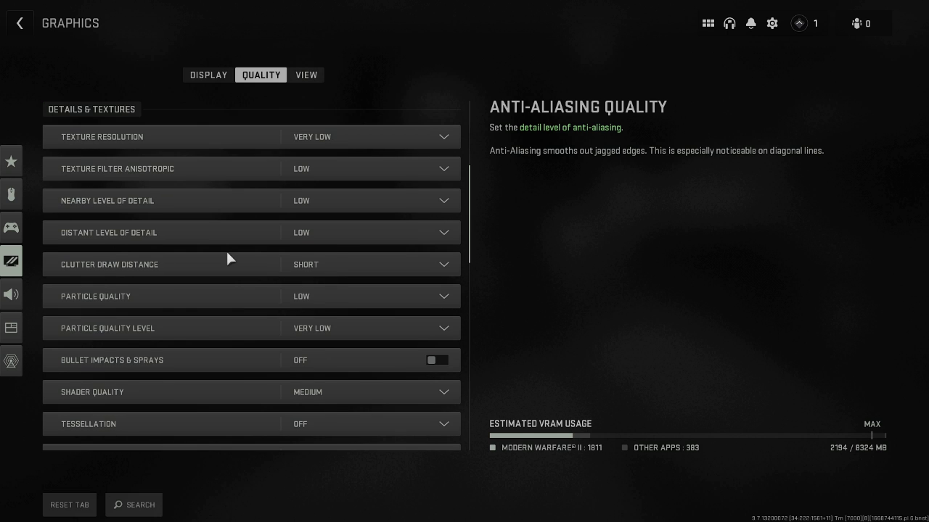
{"action": "scroll", "coordinate": [227, 259], "scroll_direction": "down", "scroll_amount": 3}
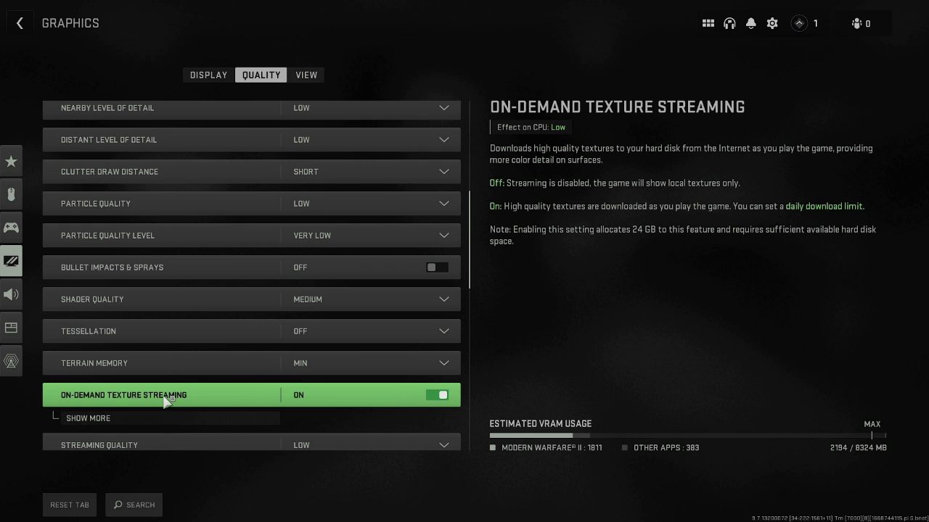
{"action": "left_click", "coordinate": [440, 397]}
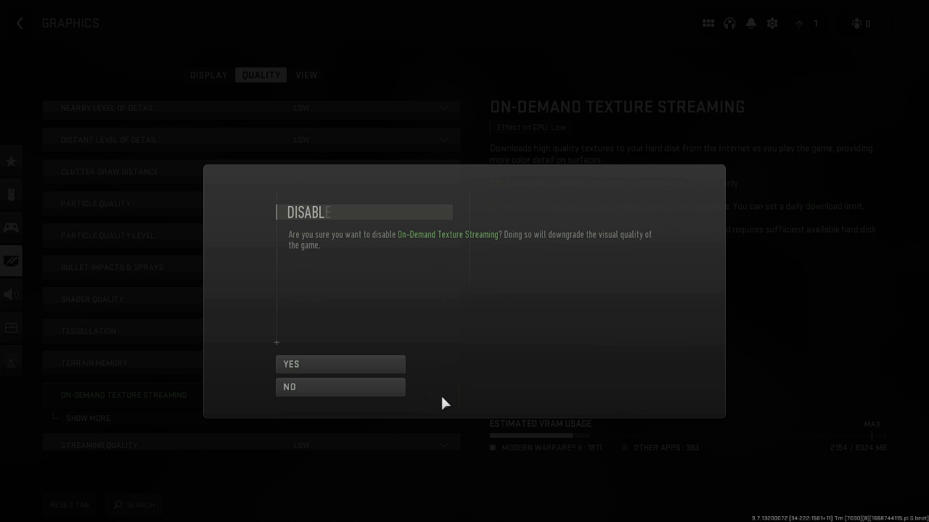
{"action": "left_click", "coordinate": [357, 376]}
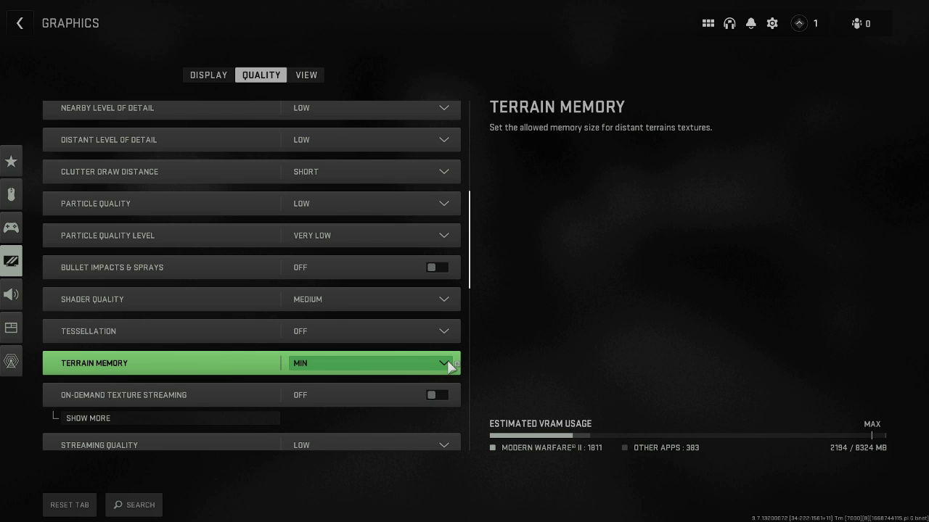